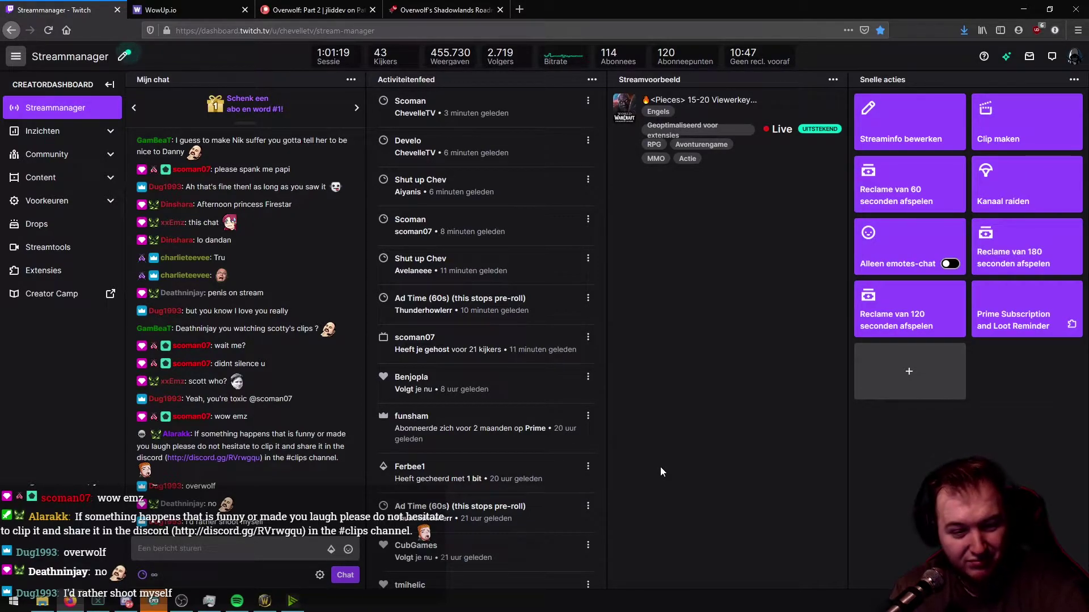
Step: View the WowUp website and extract the WowUp ZIP archive on the Stream (F:) drive into its own folder
{"action": "left_click", "coordinate": [195, 10]}
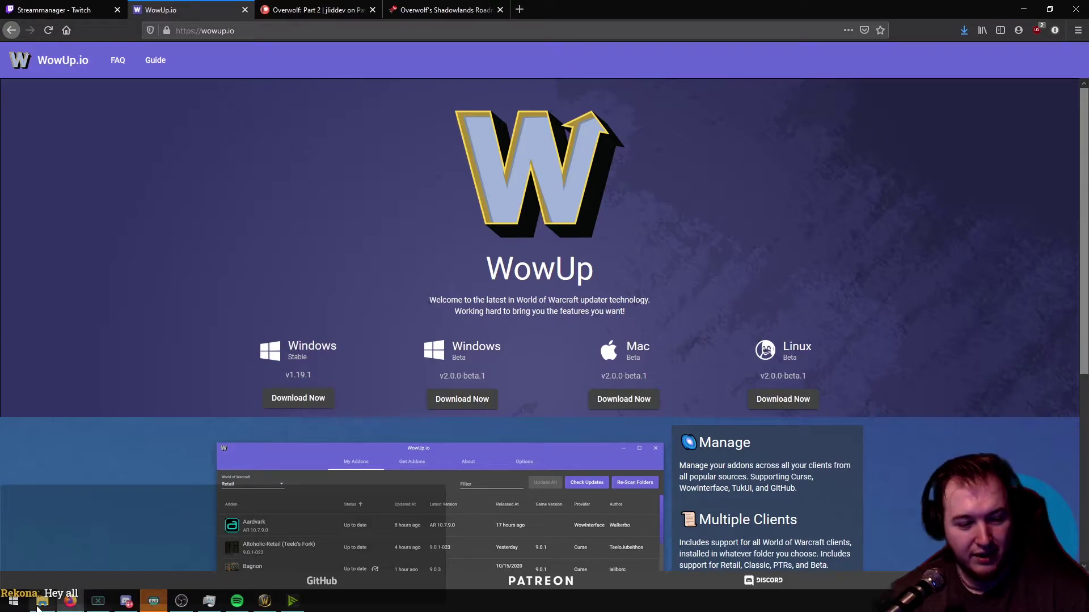
{"action": "mouse_move", "coordinate": [43, 608]}
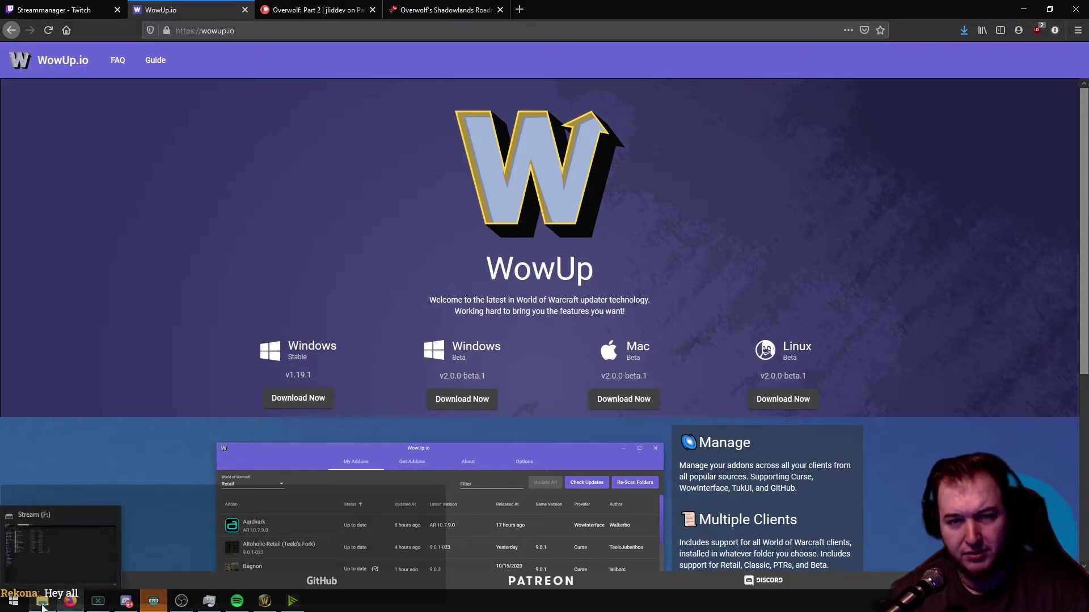
{"action": "left_click", "coordinate": [57, 578]}
{"action": "right_click", "coordinate": [124, 282]}
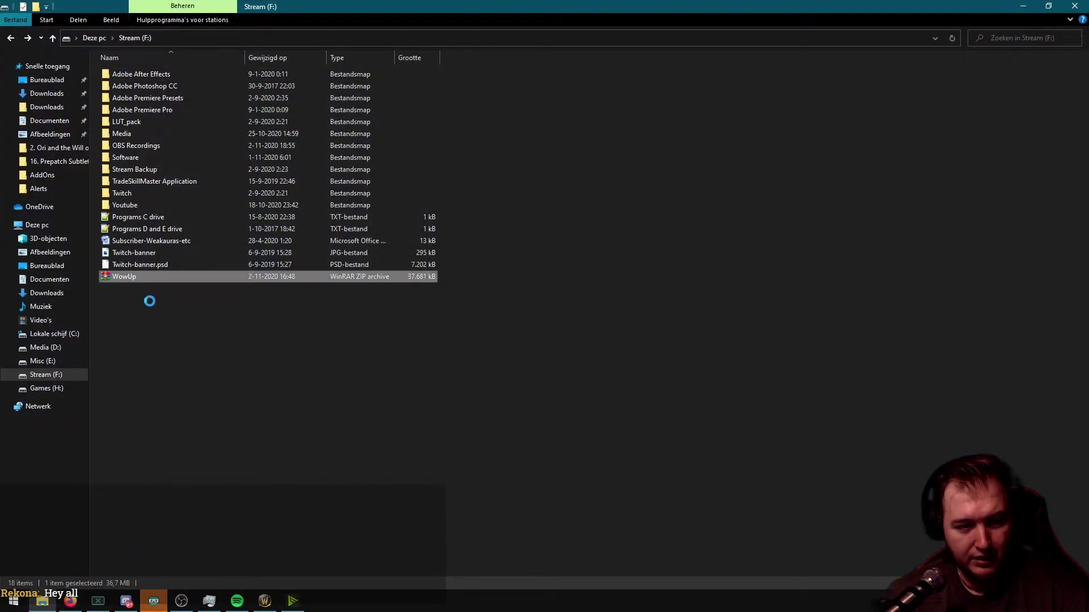
{"action": "left_click", "coordinate": [185, 353]}
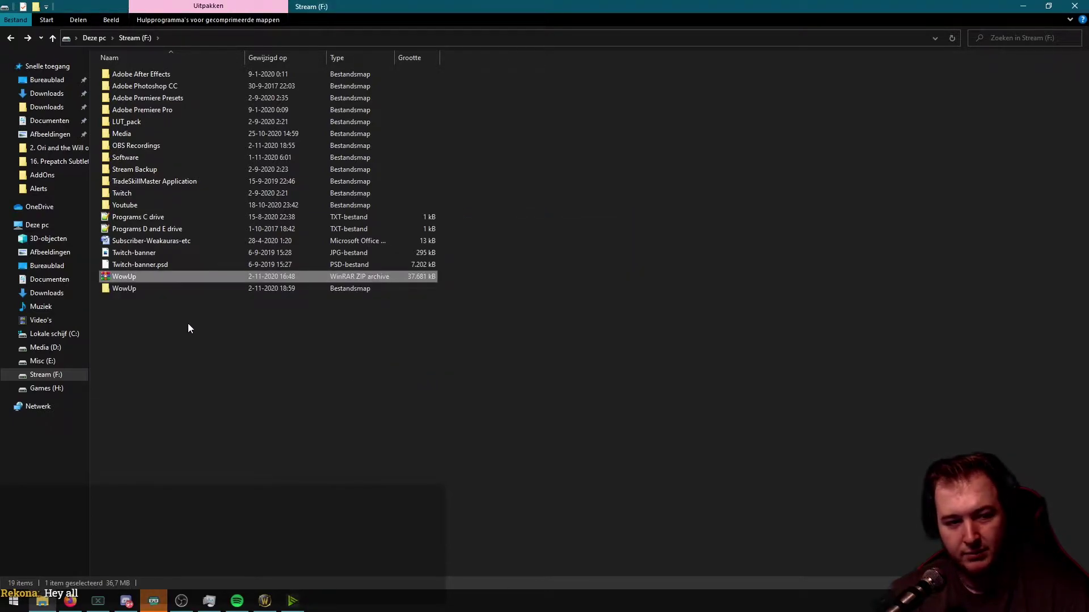
Step: Return to the WowUp website in the browser and point out its address
{"action": "key", "text": "alt+Tab"}
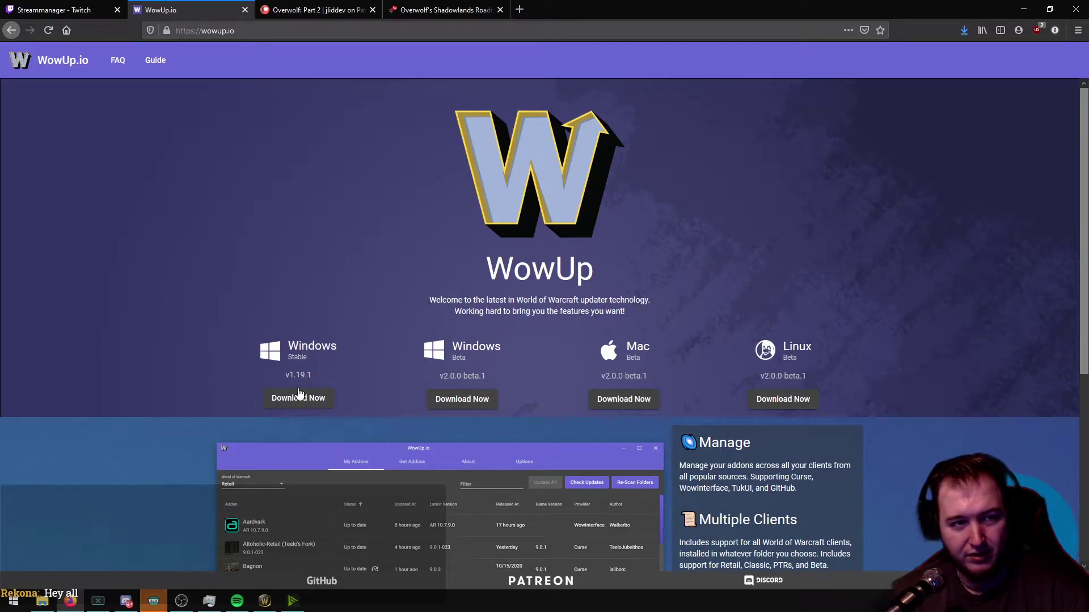
{"action": "left_click", "coordinate": [161, 29]}
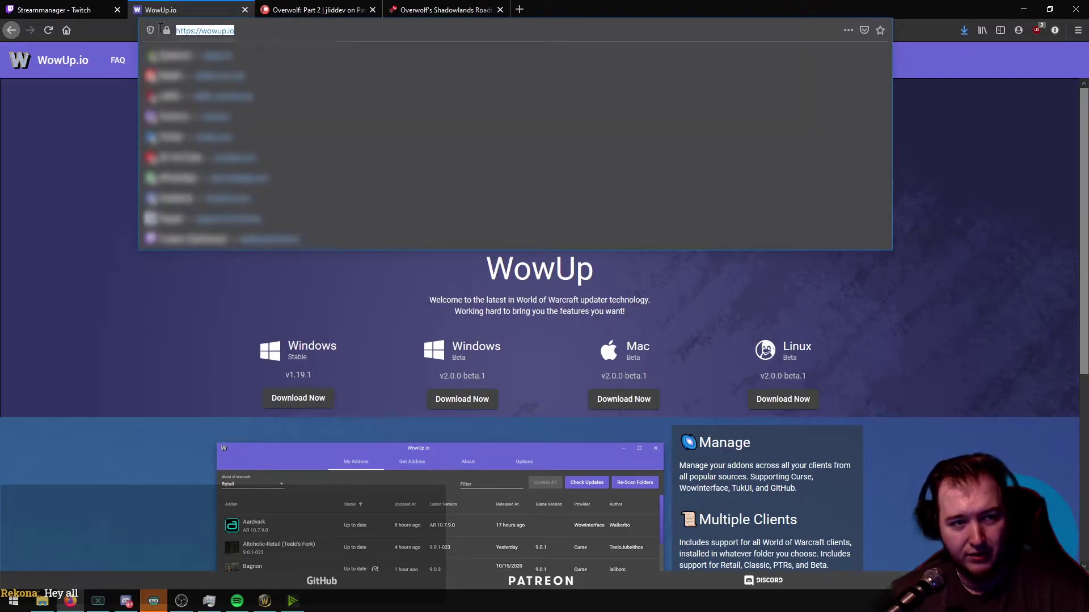
{"action": "left_click", "coordinate": [220, 319]}
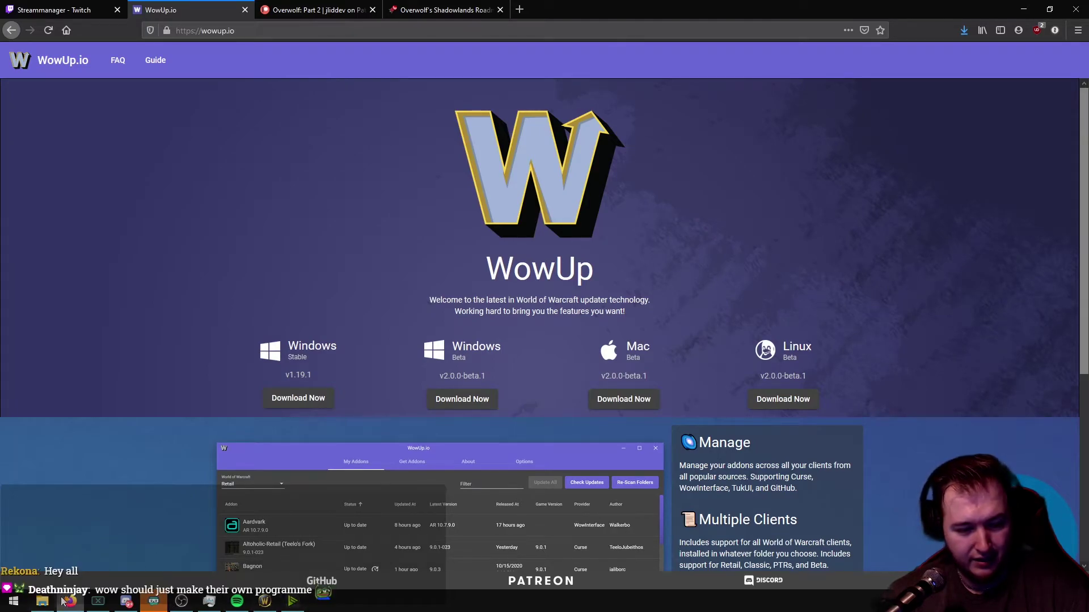
Step: Launch WowUp from the extracted WowUp folder and re-scan the addon folders of the Beta client
{"action": "left_click", "coordinate": [41, 601]}
{"action": "double_click", "coordinate": [131, 289]}
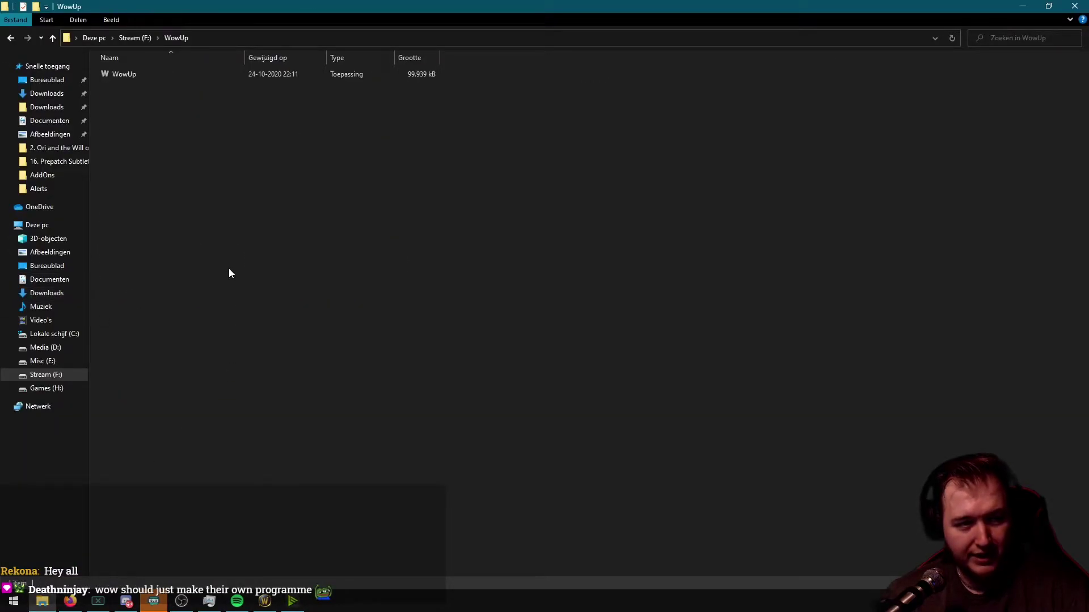
{"action": "double_click", "coordinate": [135, 74]}
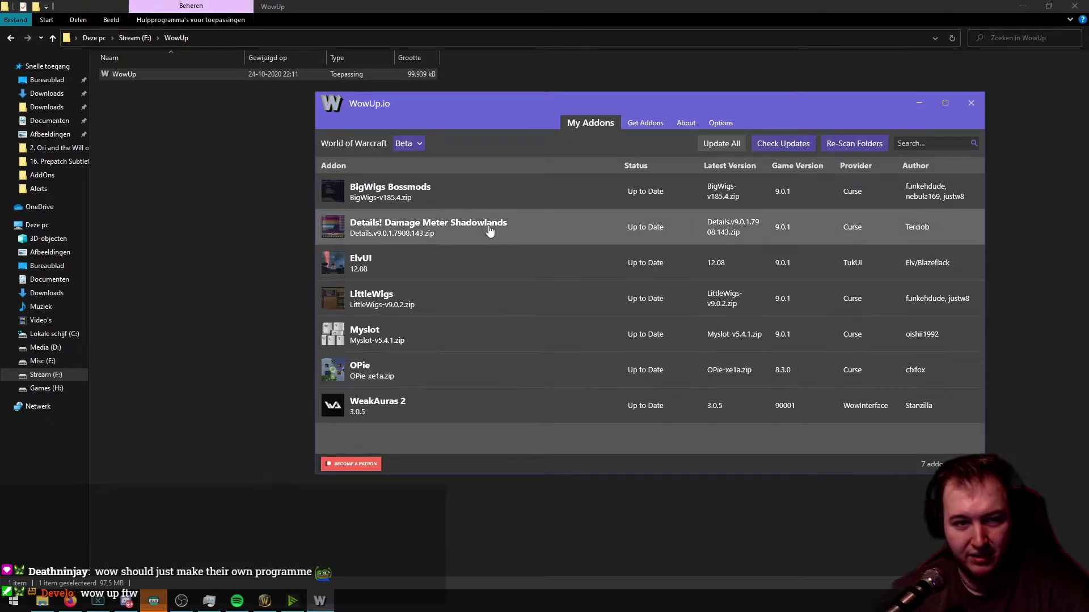
{"action": "left_click", "coordinate": [870, 145]}
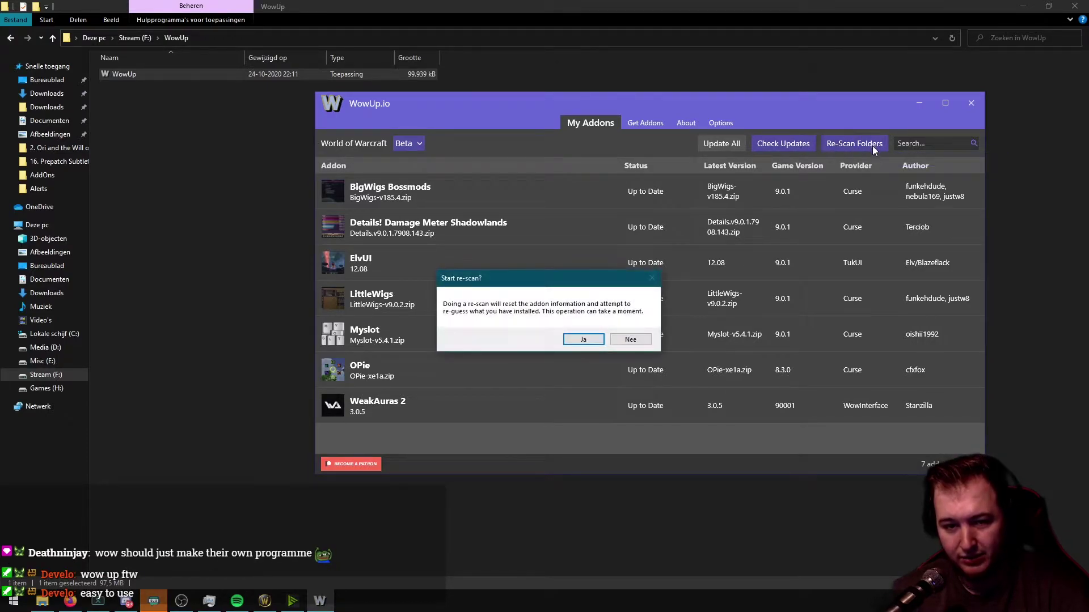
{"action": "left_click", "coordinate": [590, 340]}
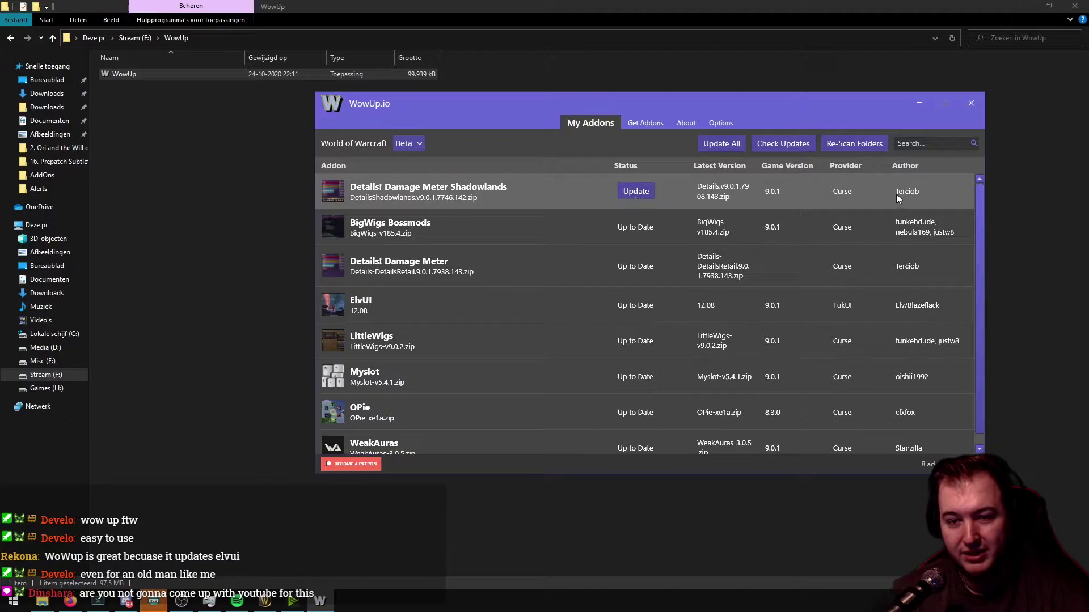
Step: Switch the World of Warcraft client to Retail, look through its addons and update all of them
{"action": "left_click", "coordinate": [419, 143]}
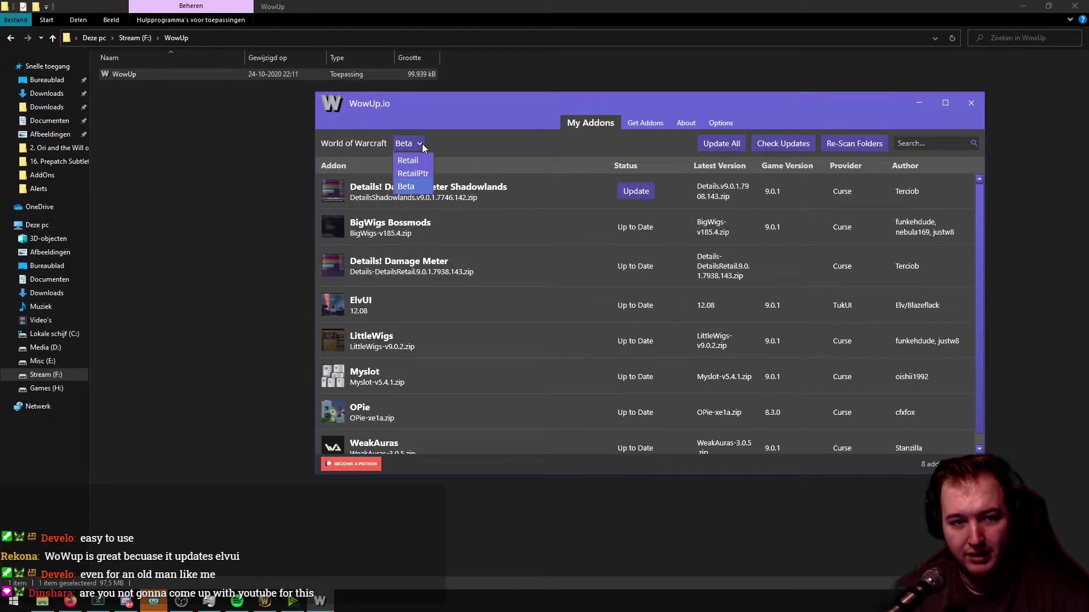
{"action": "left_click", "coordinate": [416, 160]}
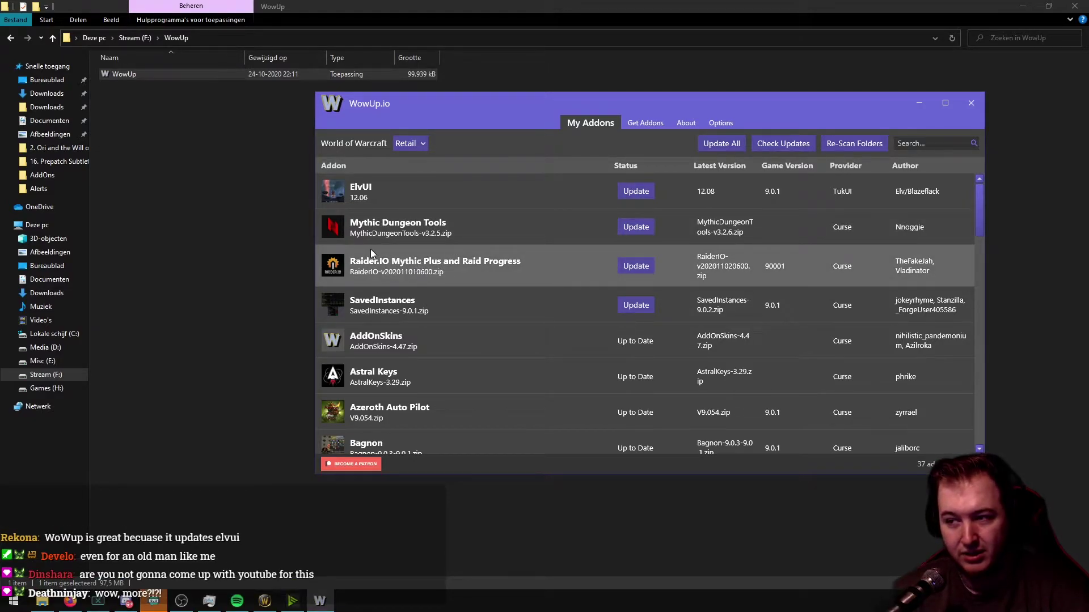
{"action": "left_click", "coordinate": [651, 192]}
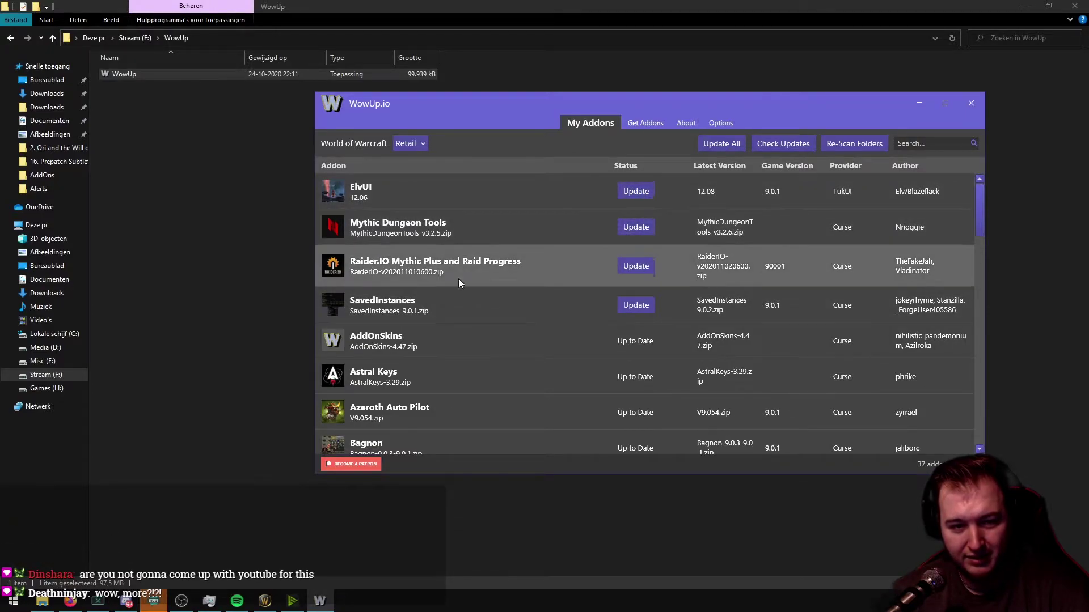
{"action": "scroll", "coordinate": [528, 327], "scroll_direction": "down", "scroll_amount": 1}
{"action": "scroll", "coordinate": [533, 318], "scroll_direction": "down", "scroll_amount": 3}
{"action": "scroll", "coordinate": [562, 284], "scroll_direction": "up", "scroll_amount": 4}
{"action": "left_click", "coordinate": [720, 145]}
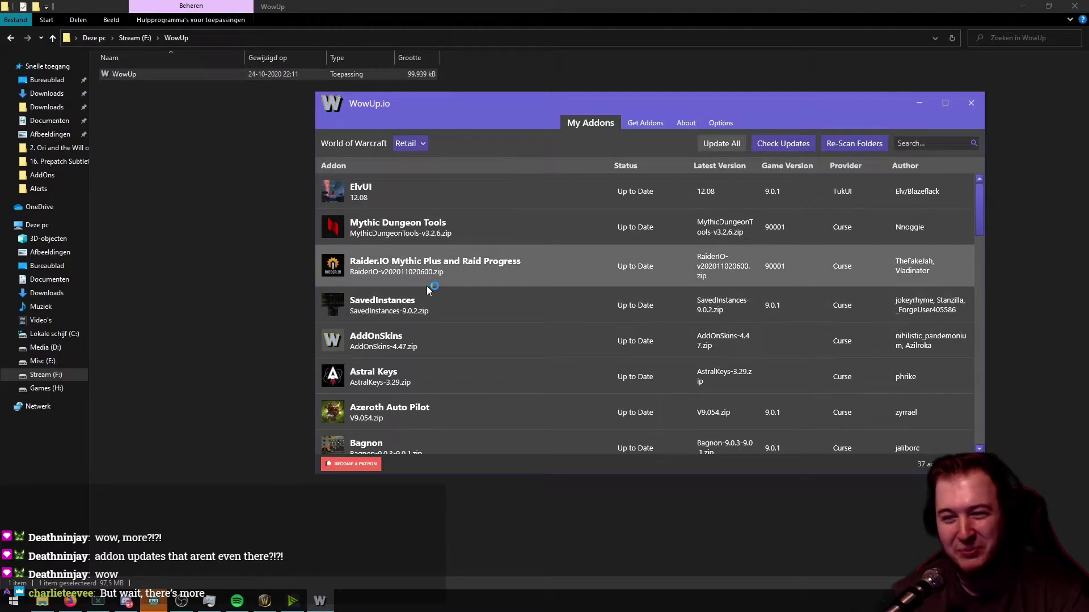
Step: Switch the client to Beta and update the Details! Damage Meter Shadowlands addon
{"action": "left_click", "coordinate": [412, 146]}
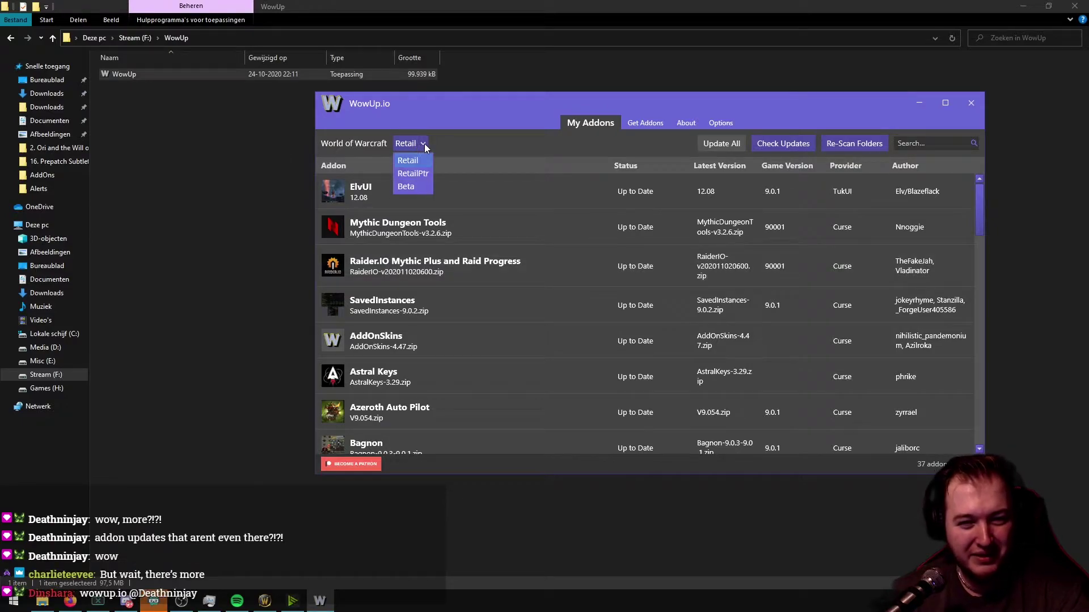
{"action": "left_click", "coordinate": [410, 187]}
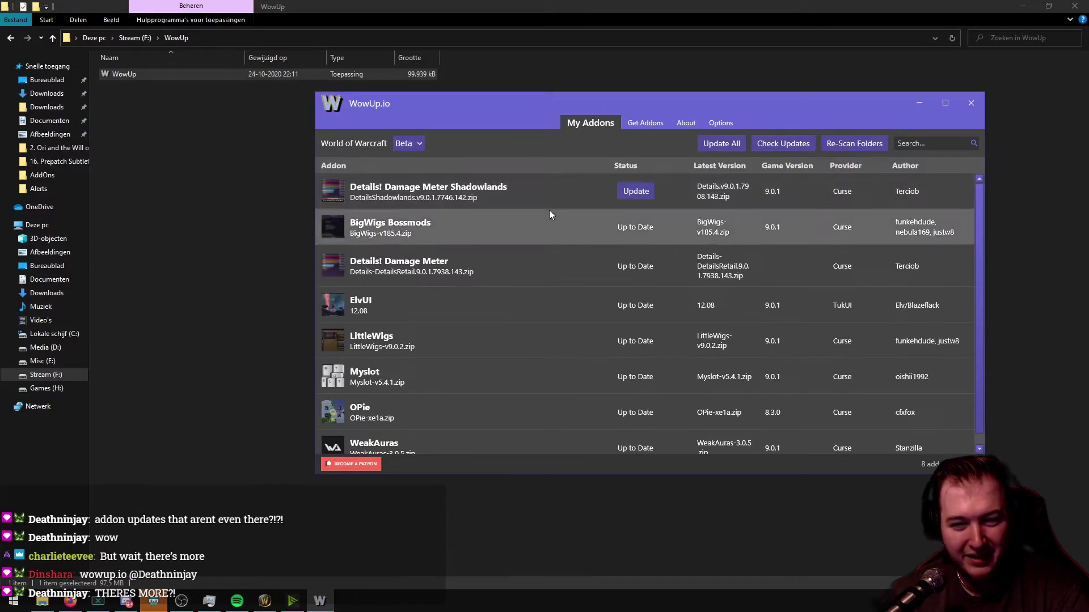
{"action": "left_click", "coordinate": [642, 191]}
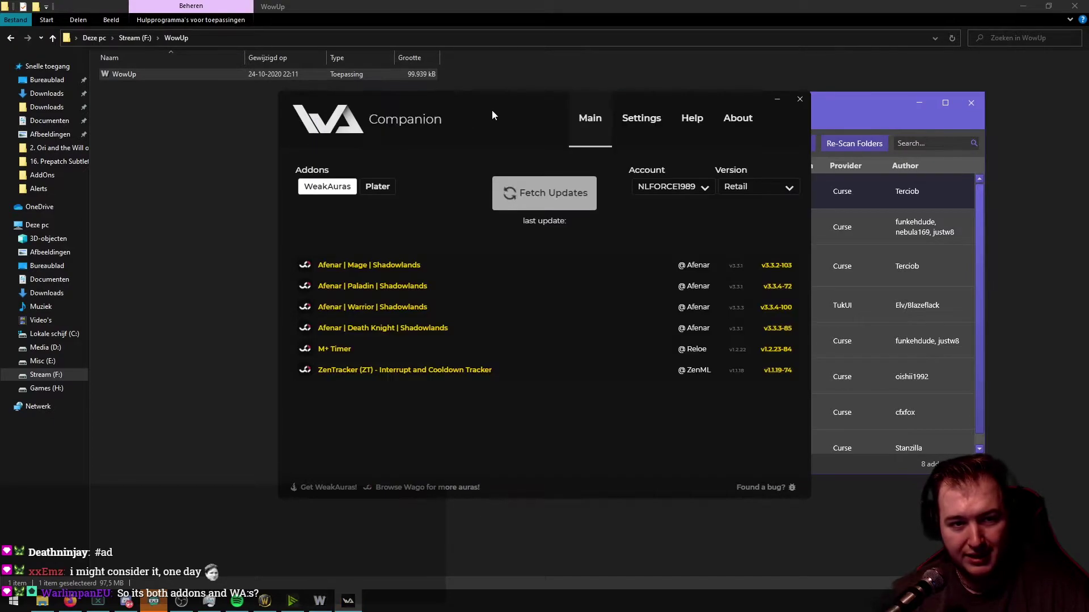
Step: Compare WeakAuras Companion side by side with WowUp and close the Companion window
{"action": "left_click_drag", "start_coordinate": [492, 110], "coordinate": [228, 108]}
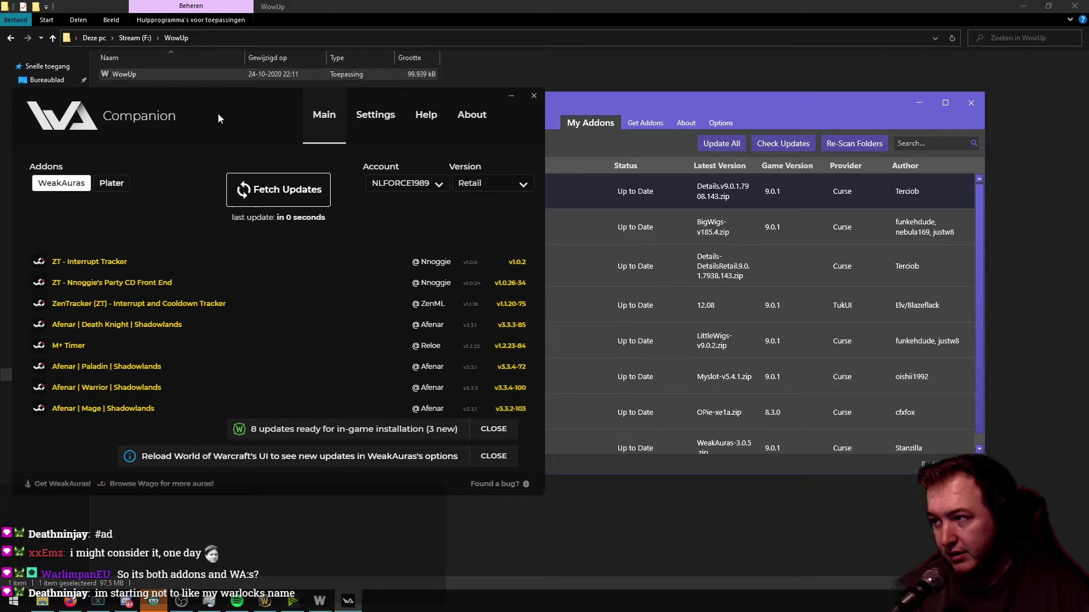
{"action": "left_click", "coordinate": [583, 120]}
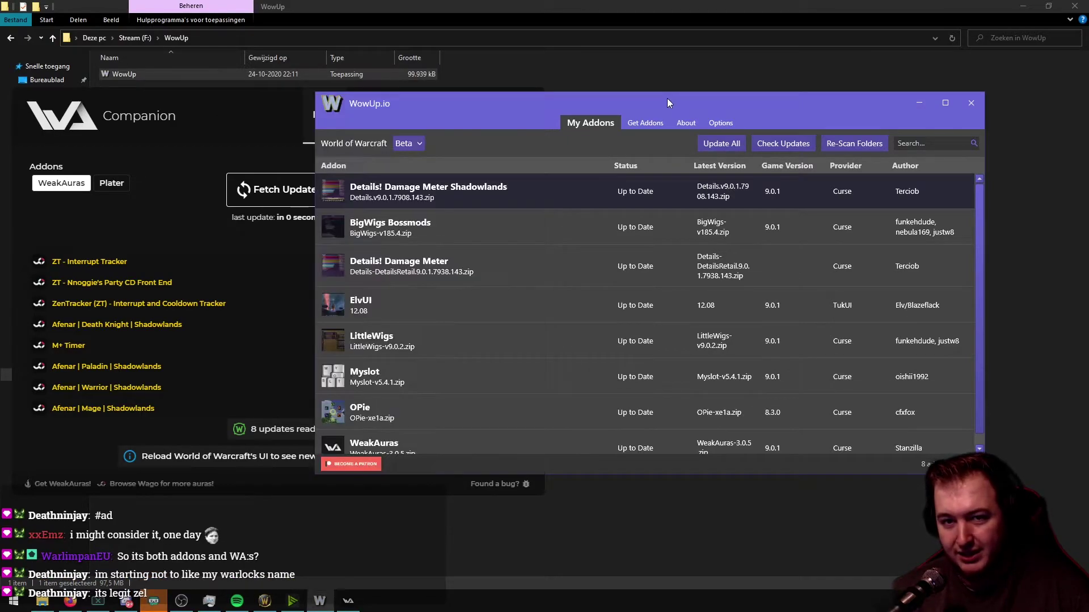
{"action": "left_click", "coordinate": [300, 100]}
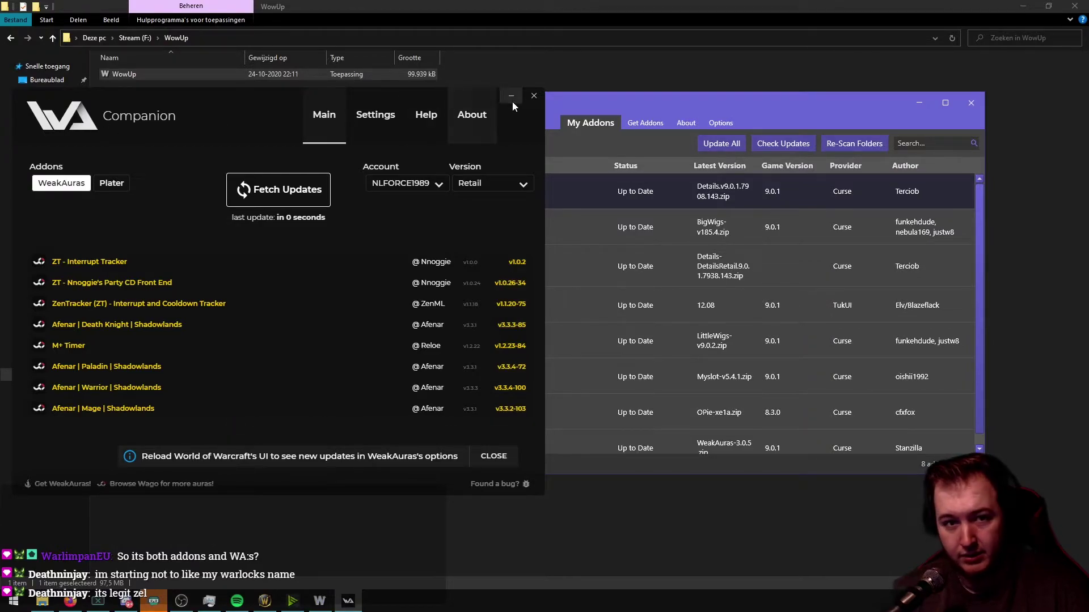
{"action": "left_click", "coordinate": [533, 95]}
{"action": "left_click_drag", "start_coordinate": [624, 96], "coordinate": [599, 112]}
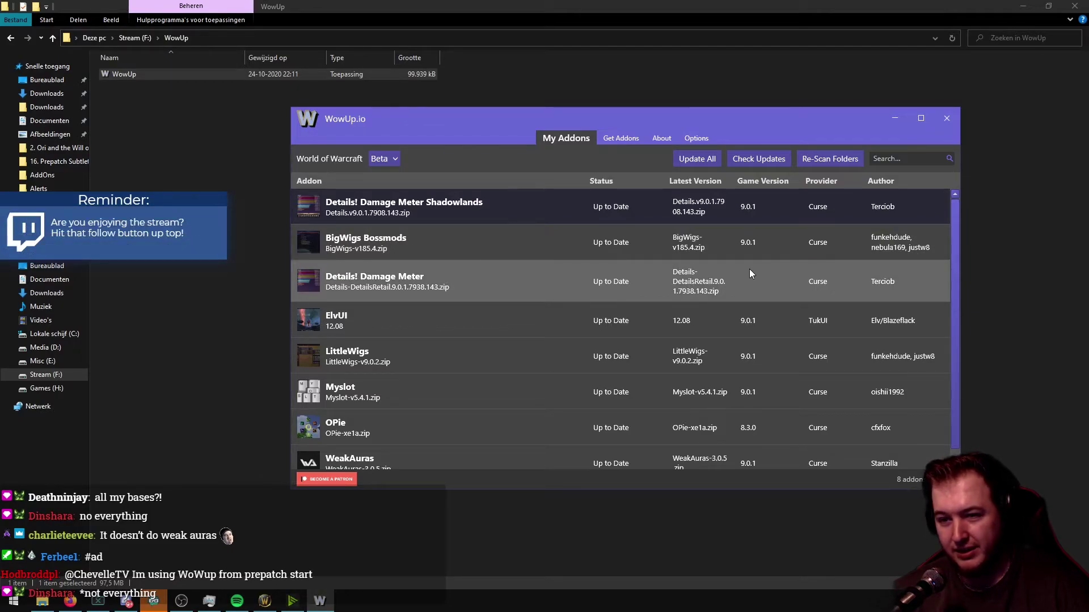
Step: Display the Retail client's addons and reposition the WowUp window over the extracted folder
{"action": "left_click", "coordinate": [395, 158]}
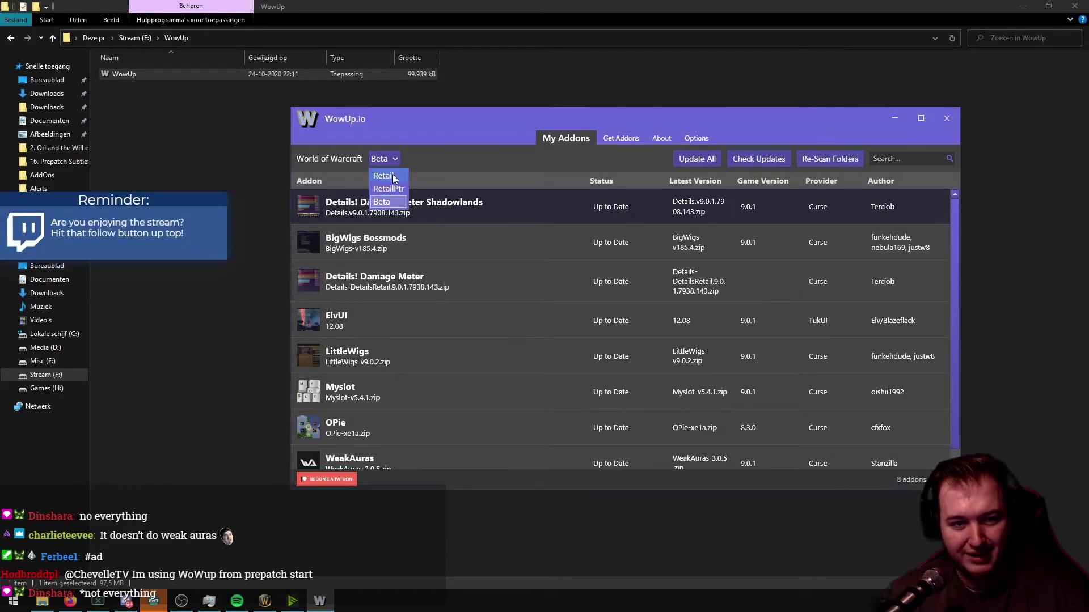
{"action": "left_click", "coordinate": [392, 176]}
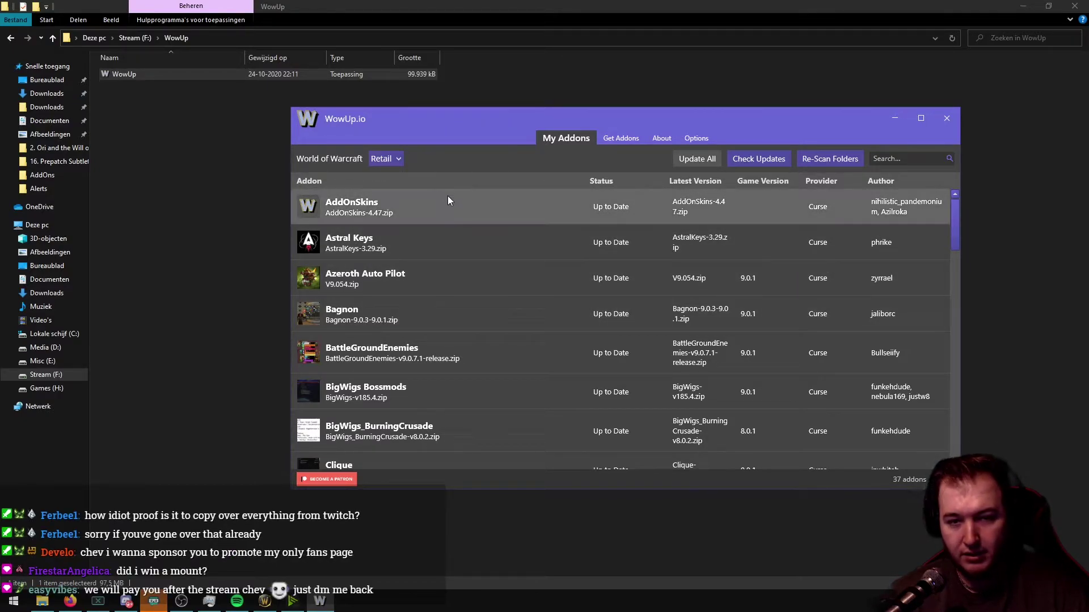
{"action": "left_click_drag", "start_coordinate": [779, 111], "coordinate": [726, 160]}
{"action": "left_click", "coordinate": [140, 74]}
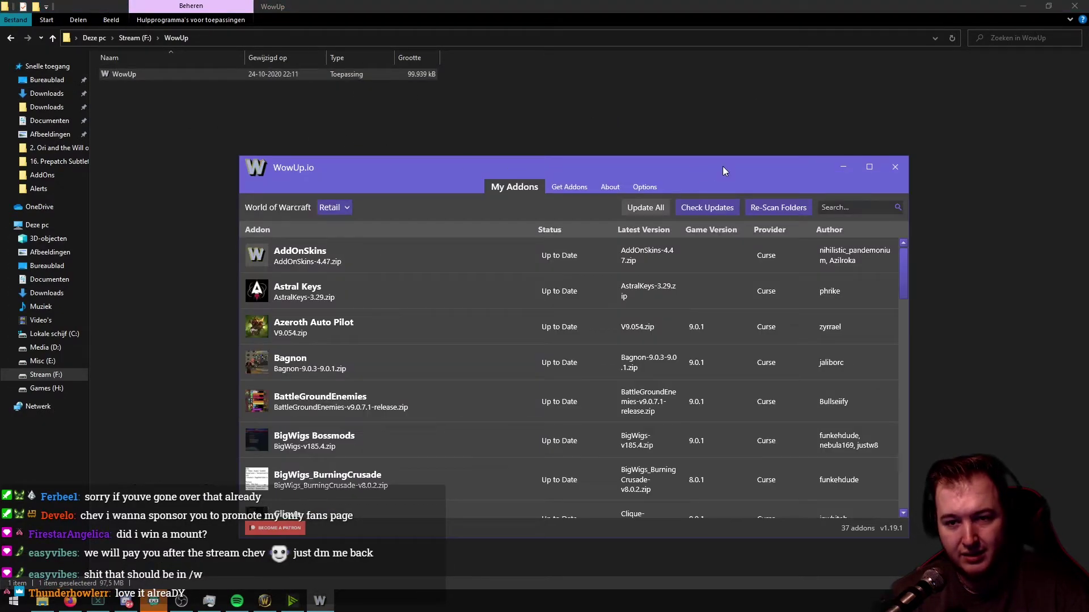
{"action": "left_click_drag", "start_coordinate": [723, 166], "coordinate": [734, 142]}
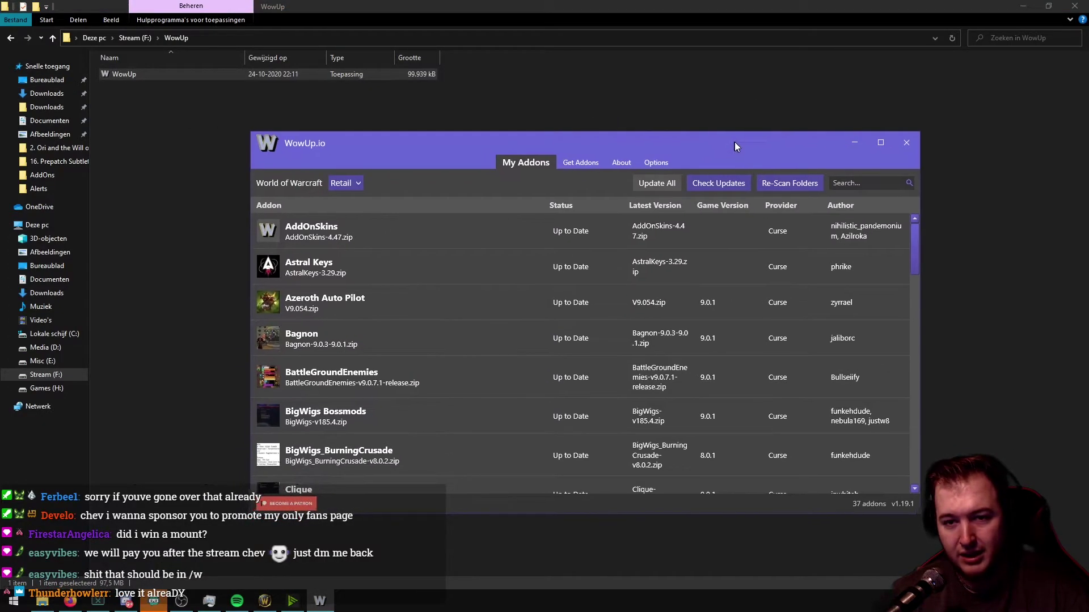
Step: Review the World of Warcraft client folder locations and the application settings in WowUp's options
{"action": "left_click", "coordinate": [661, 159]}
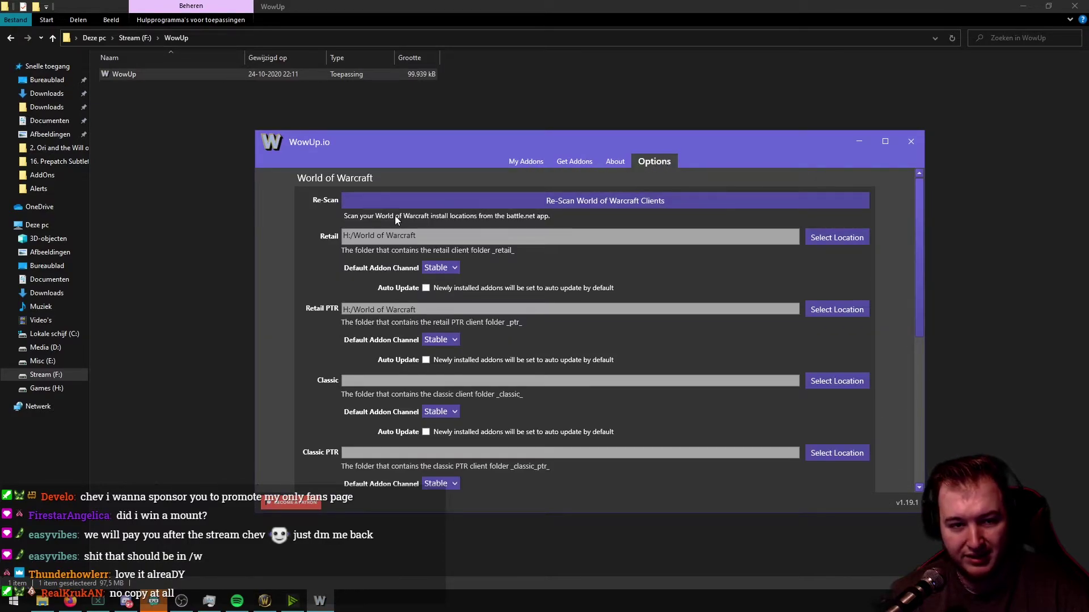
{"action": "scroll", "coordinate": [386, 239], "scroll_direction": "down", "scroll_amount": 1}
{"action": "scroll", "coordinate": [485, 243], "scroll_direction": "up", "scroll_amount": 1}
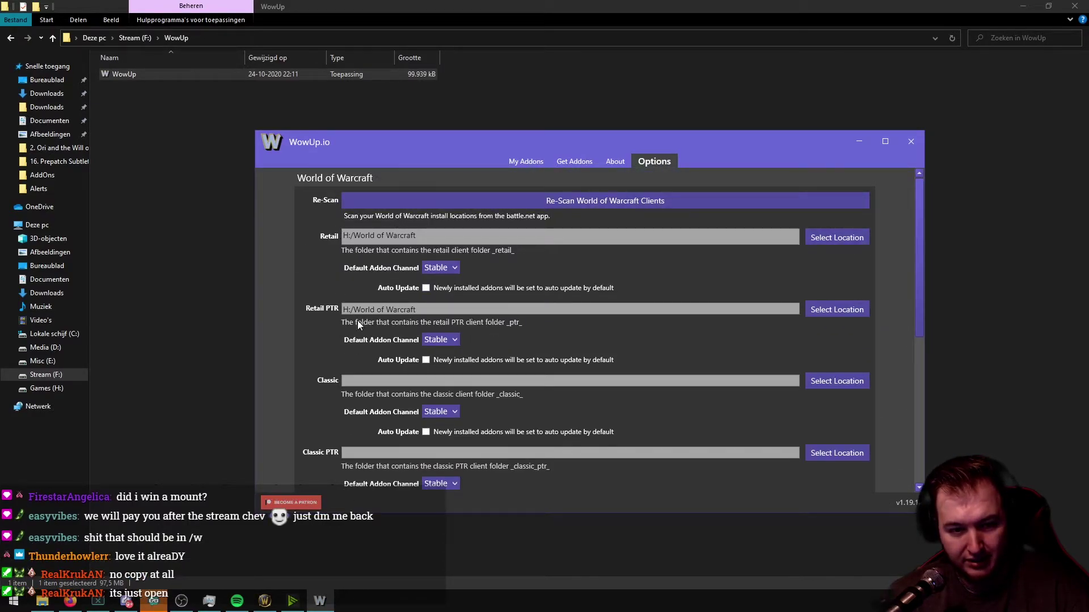
{"action": "scroll", "coordinate": [465, 316], "scroll_direction": "down", "scroll_amount": 3}
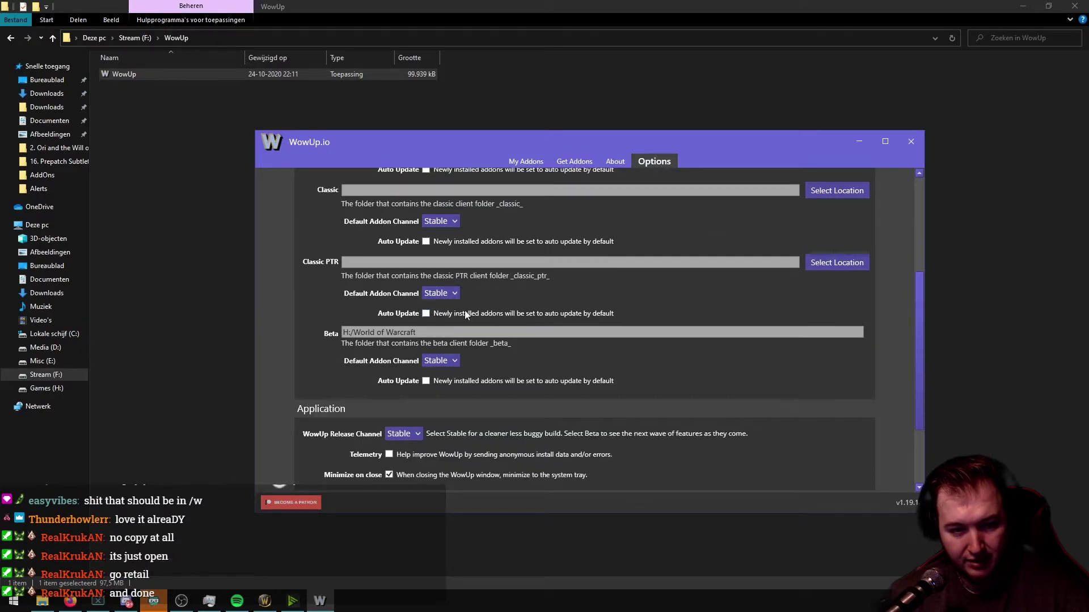
{"action": "scroll", "coordinate": [465, 315], "scroll_direction": "down", "scroll_amount": 2}
{"action": "scroll", "coordinate": [477, 339], "scroll_direction": "up", "scroll_amount": 5}
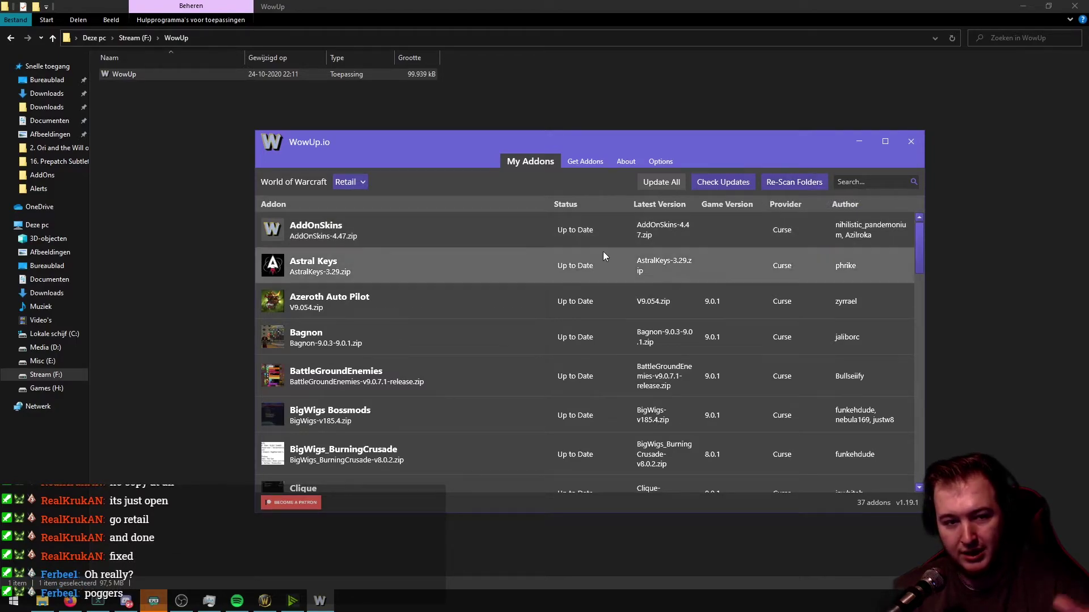
Step: Look through the Retail addon list, recheck the client folder options and return to the installed addons
{"action": "scroll", "coordinate": [574, 324], "scroll_direction": "down", "scroll_amount": 3}
{"action": "scroll", "coordinate": [567, 346], "scroll_direction": "down", "scroll_amount": 3}
{"action": "scroll", "coordinate": [579, 386], "scroll_direction": "up", "scroll_amount": 6}
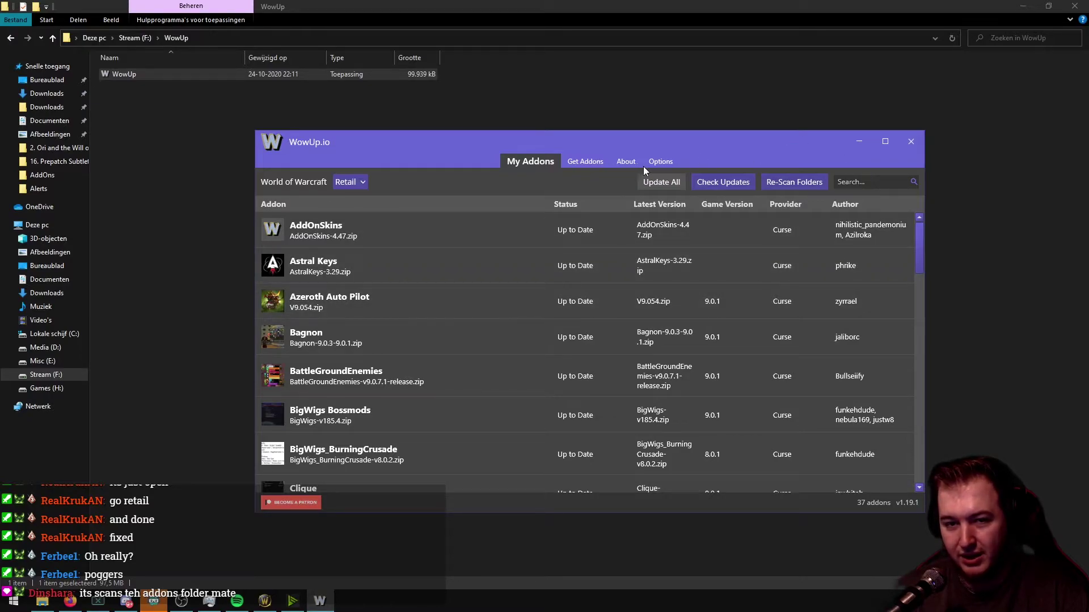
{"action": "left_click", "coordinate": [660, 160]}
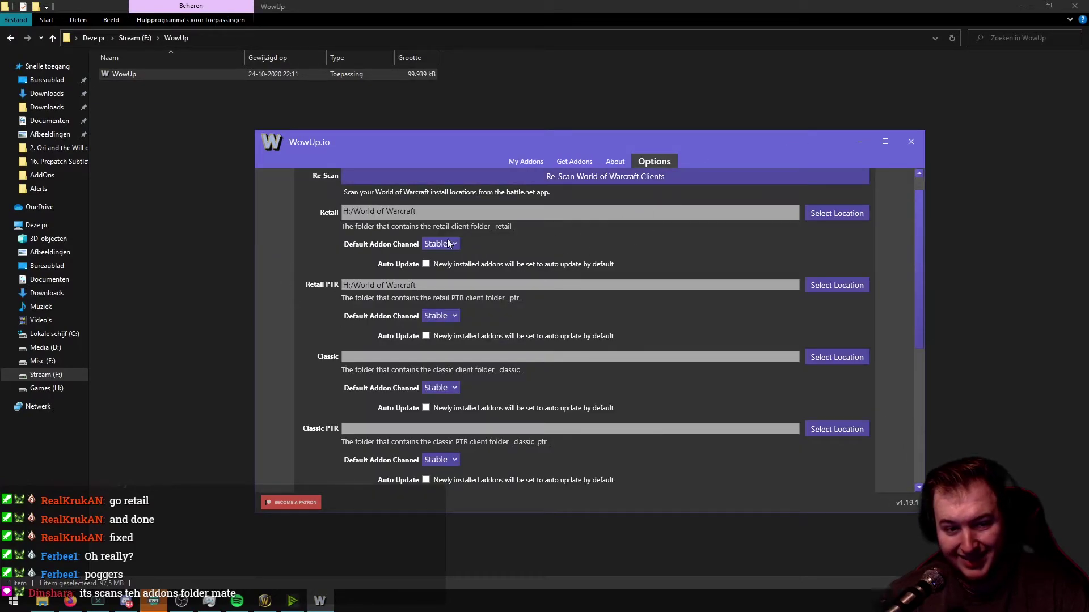
{"action": "left_click", "coordinate": [540, 159]}
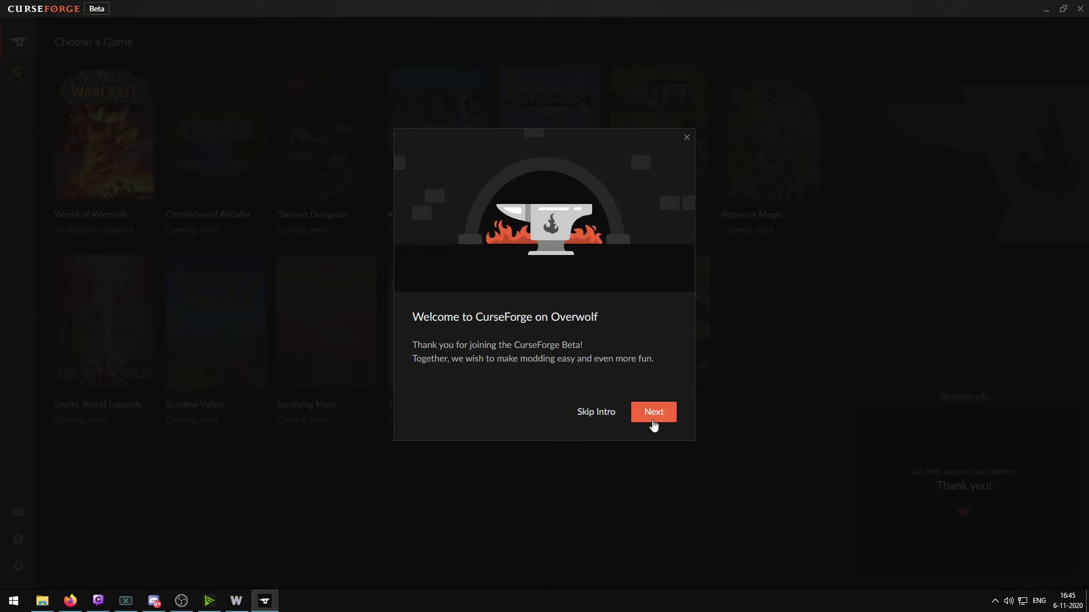
Step: Go through the CurseForge welcome introduction to its end and get started with locating installed games and addons
{"action": "left_click", "coordinate": [653, 411]}
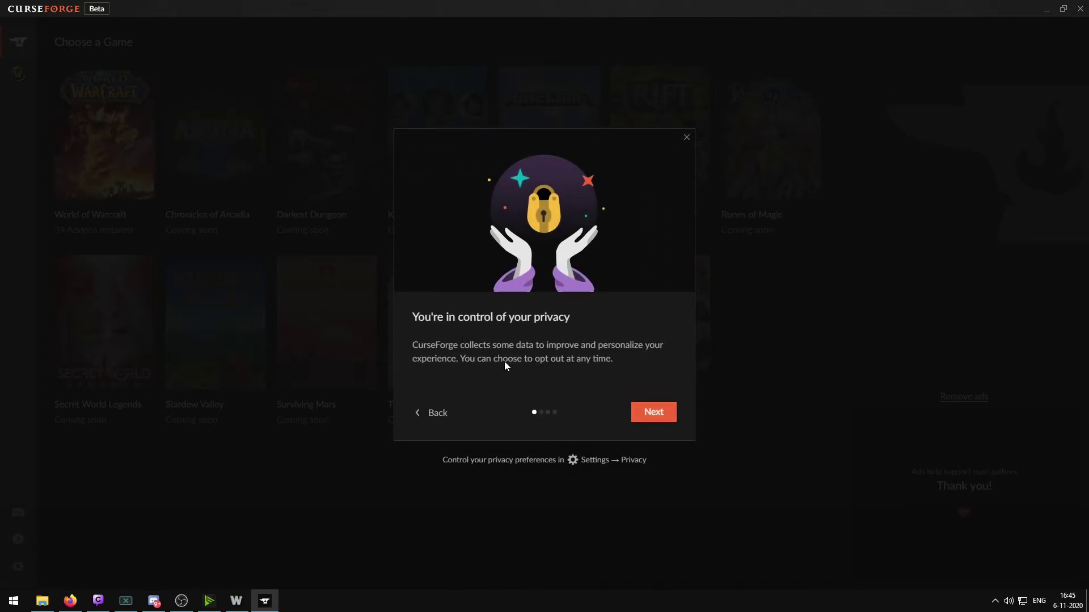
{"action": "left_click", "coordinate": [667, 419]}
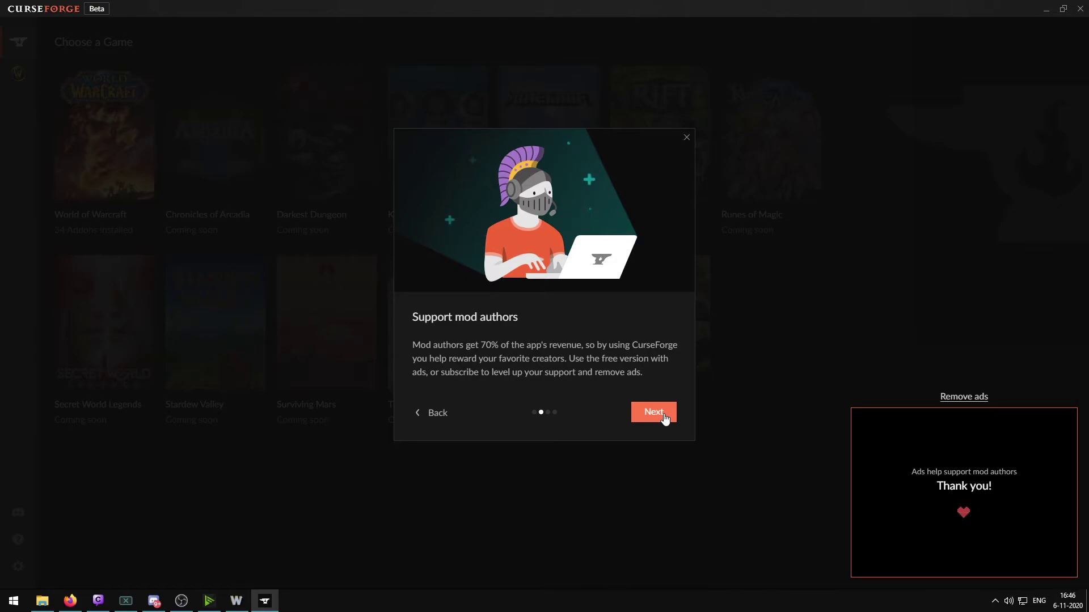
{"action": "left_click", "coordinate": [663, 418]}
{"action": "left_click", "coordinate": [664, 418]}
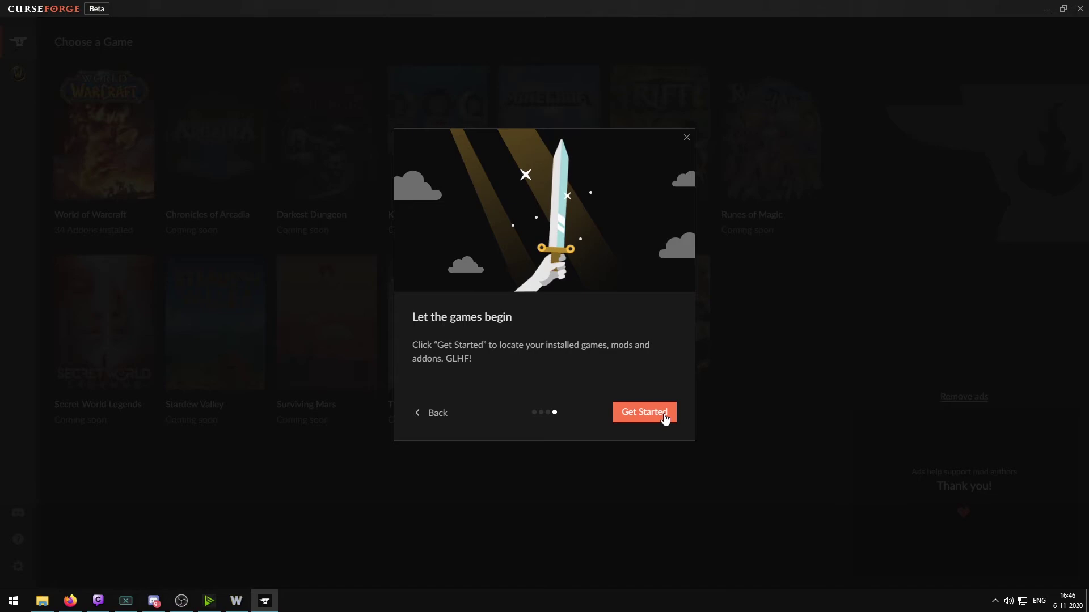
{"action": "left_click", "coordinate": [665, 418]}
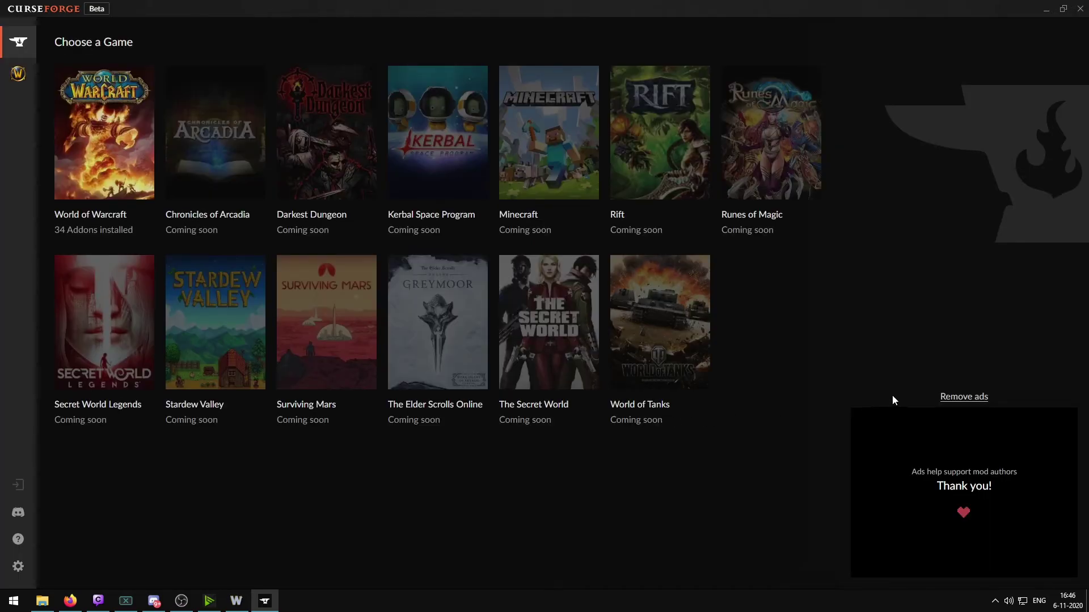
Step: Open World of Warcraft, glance at the featured addons on offer and look through the list of installed addons
{"action": "left_click", "coordinate": [99, 151]}
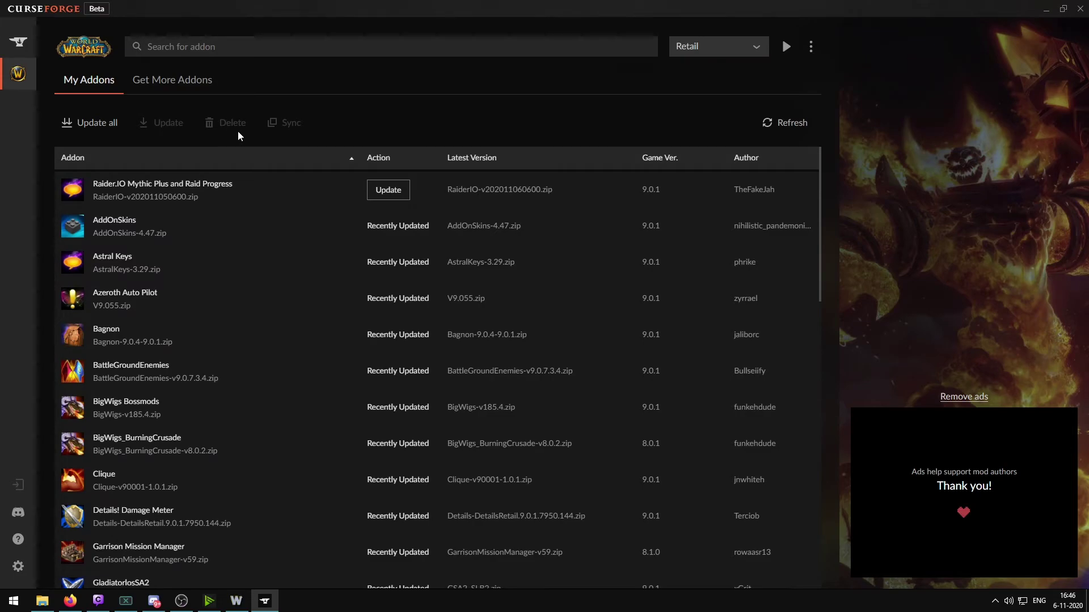
{"action": "left_click", "coordinate": [201, 82]}
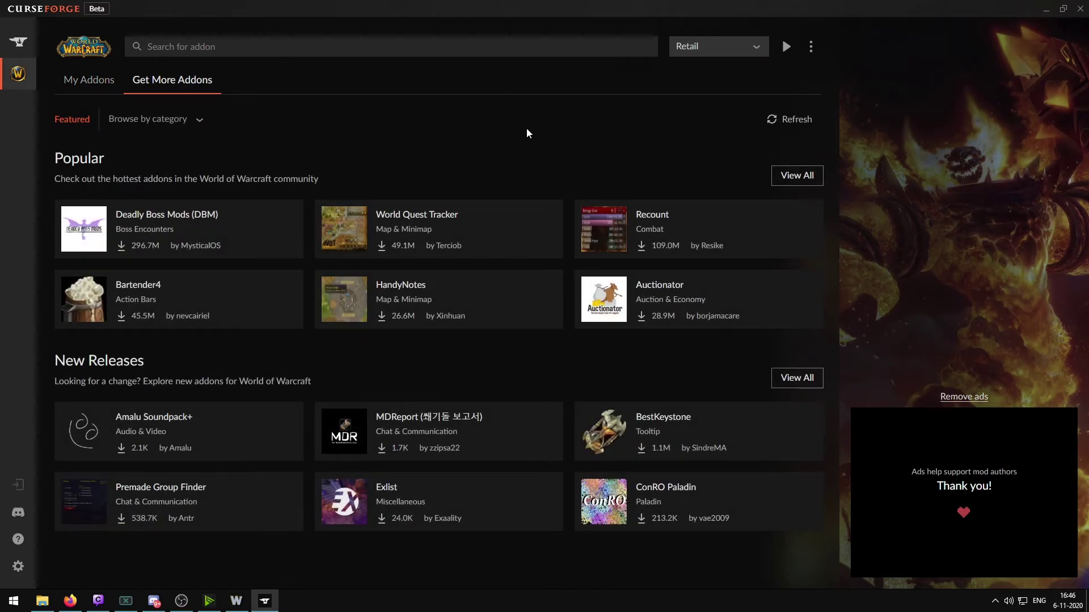
{"action": "left_click", "coordinate": [89, 80]}
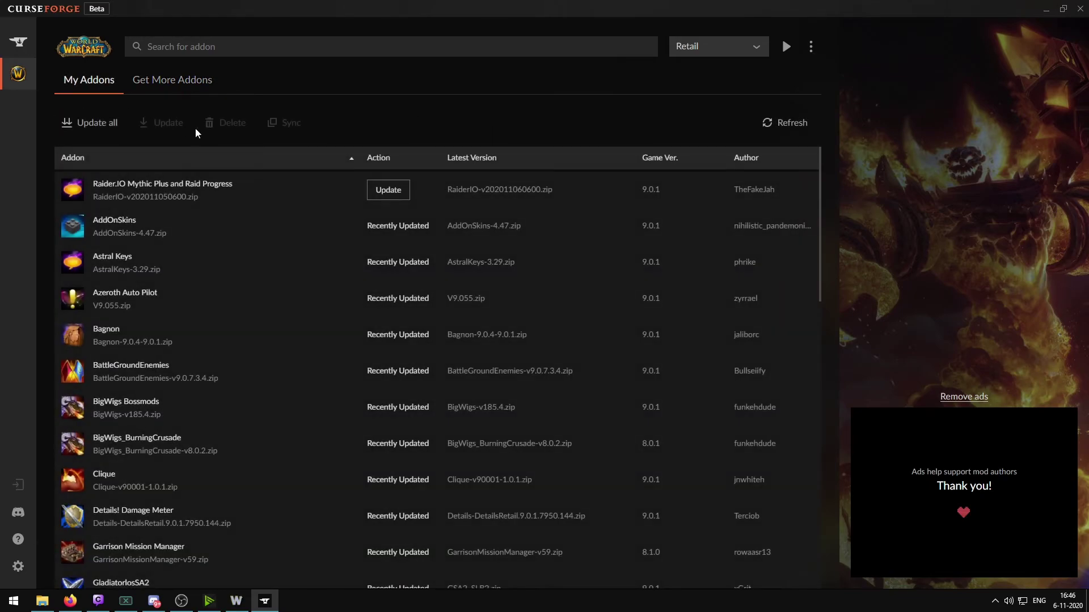
{"action": "scroll", "coordinate": [360, 284], "scroll_direction": "down", "scroll_amount": 1}
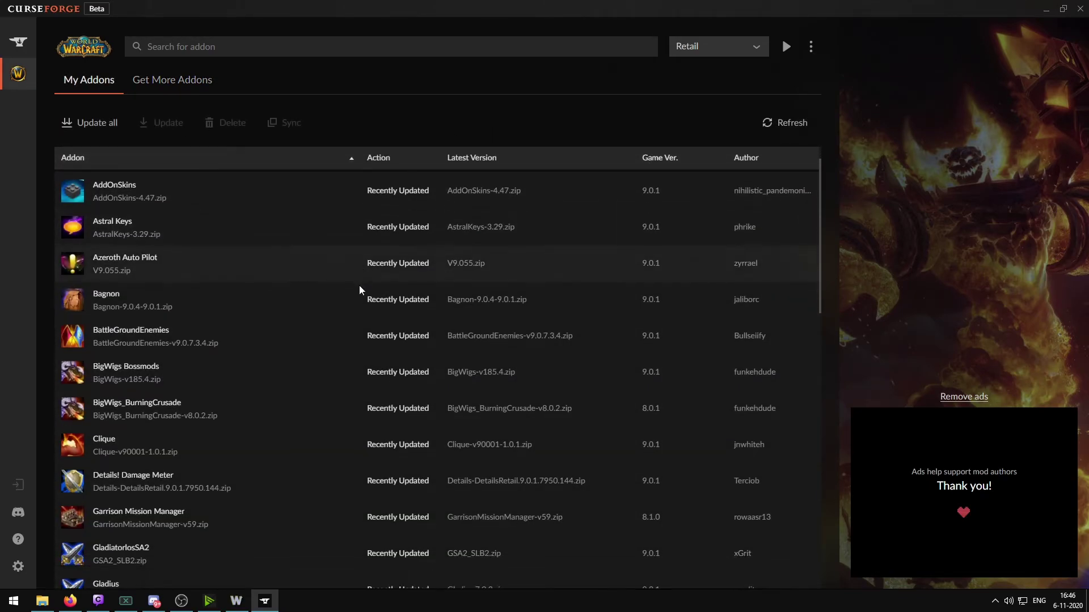
{"action": "scroll", "coordinate": [356, 288], "scroll_direction": "down", "scroll_amount": 8}
{"action": "scroll", "coordinate": [350, 292], "scroll_direction": "up", "scroll_amount": 10}
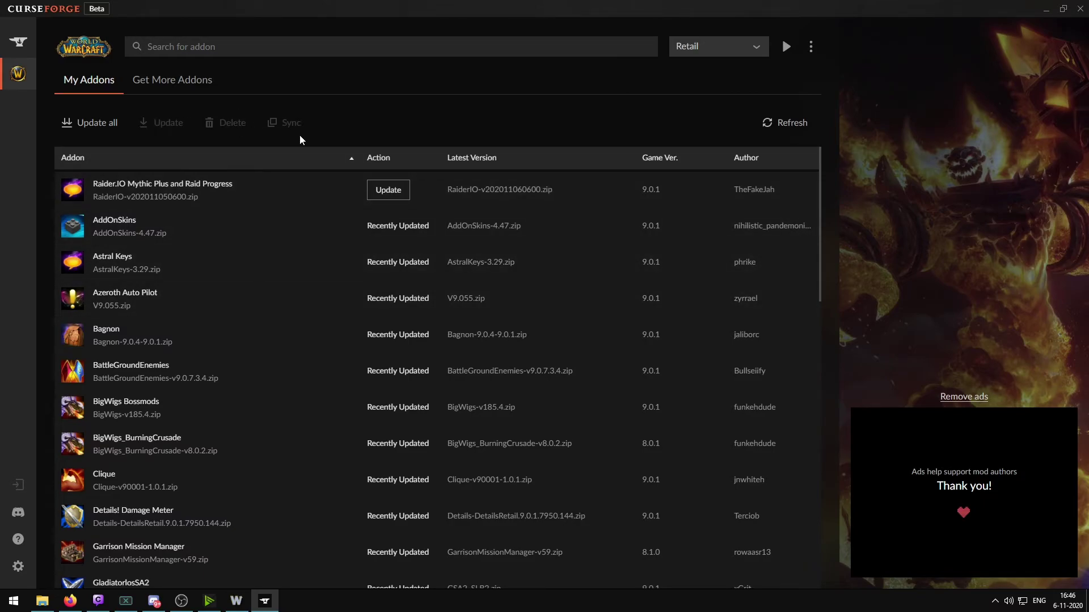
Step: Check which World of Warcraft game versions CurseForge offers for managing addons
{"action": "left_click", "coordinate": [756, 49]}
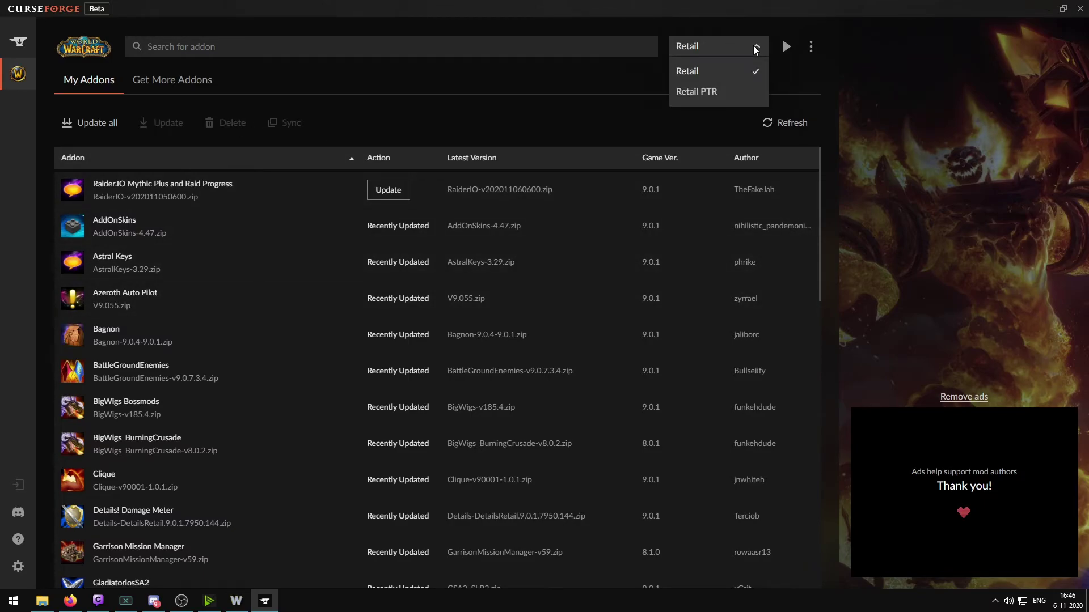
{"action": "left_click", "coordinate": [755, 43]}
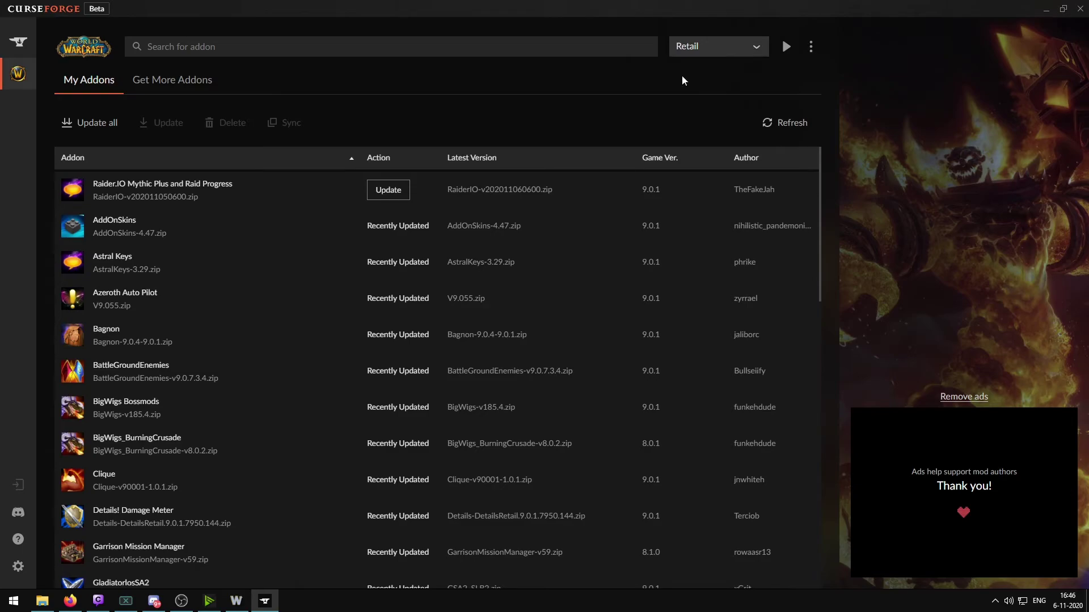
{"action": "left_click", "coordinate": [747, 50]}
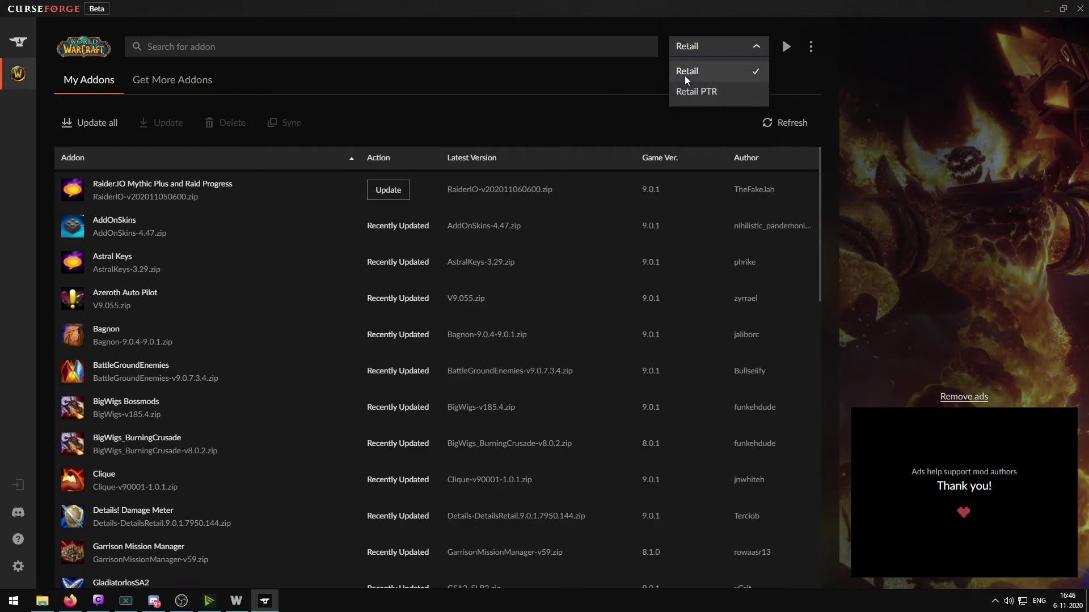
{"action": "left_click", "coordinate": [576, 100]}
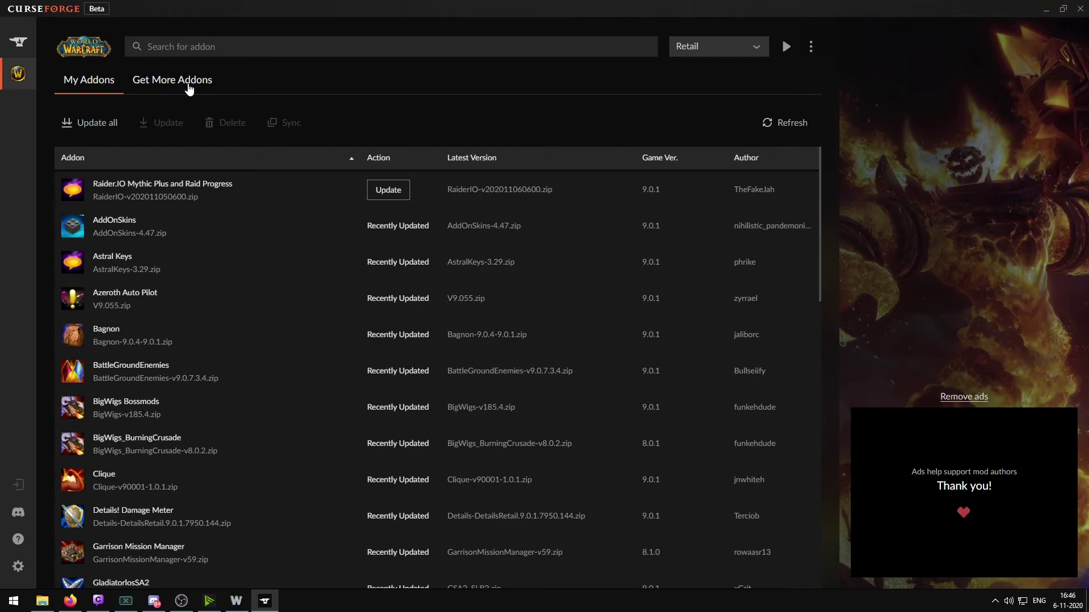
Step: Browse the available addons by the Audio & Video category and look through the resulting list
{"action": "left_click", "coordinate": [189, 89]}
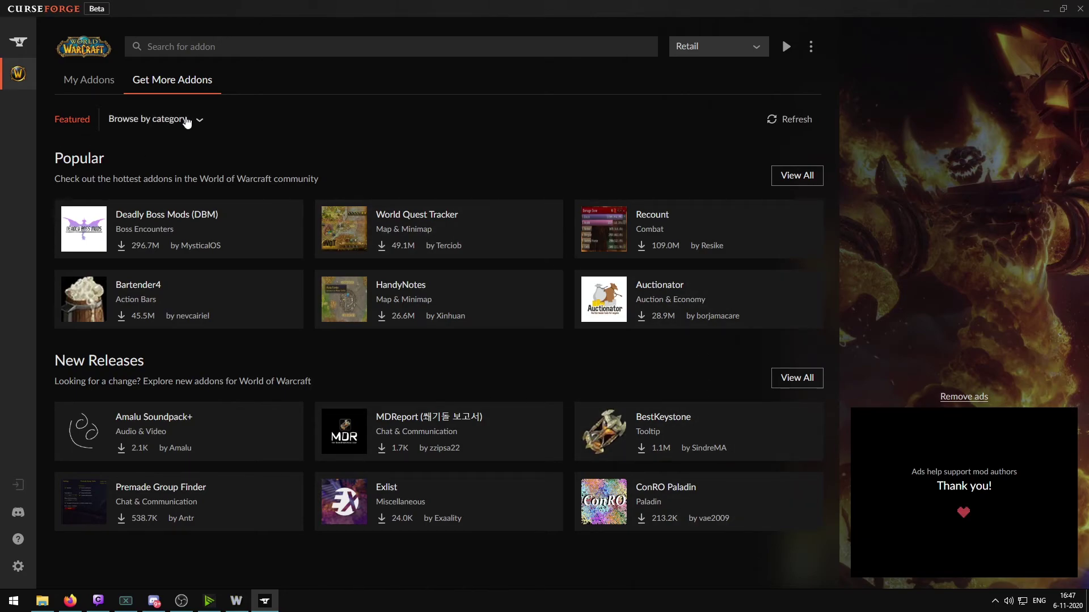
{"action": "left_click", "coordinate": [164, 120]}
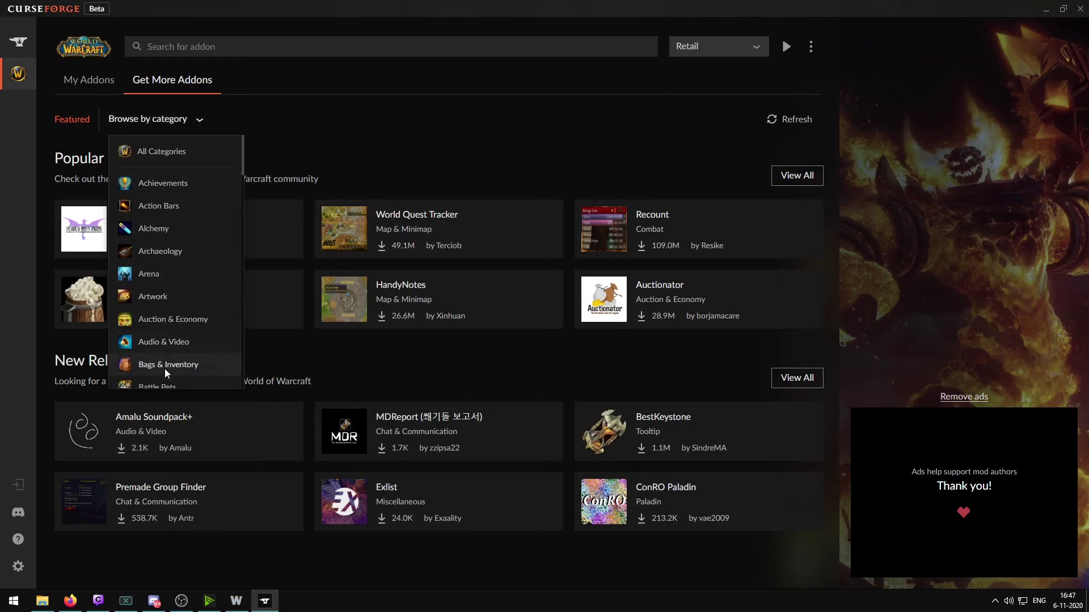
{"action": "left_click", "coordinate": [165, 343]}
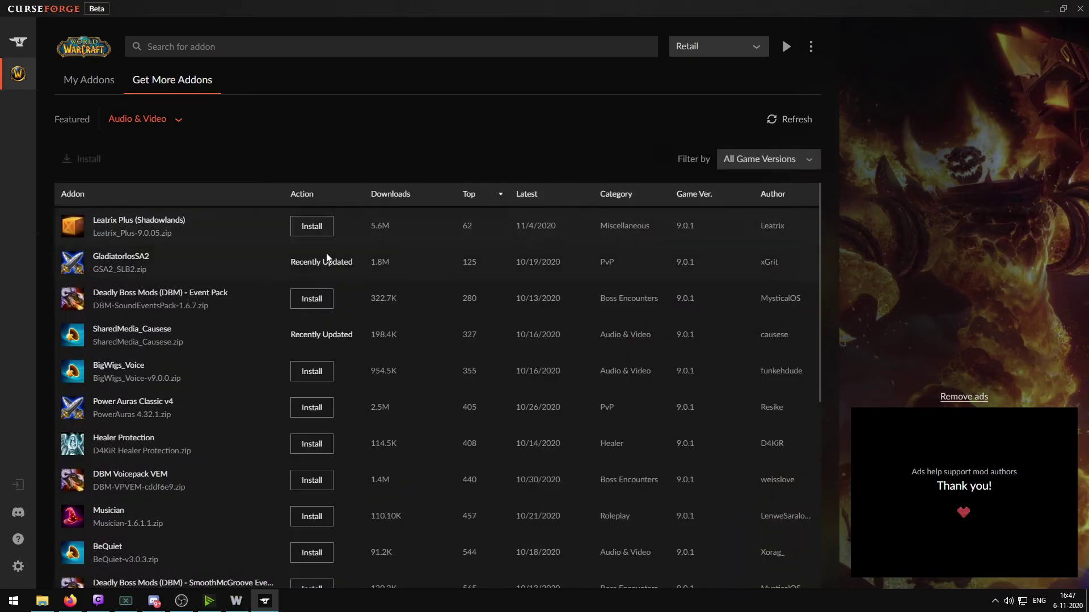
{"action": "scroll", "coordinate": [233, 266], "scroll_direction": "down", "scroll_amount": 8}
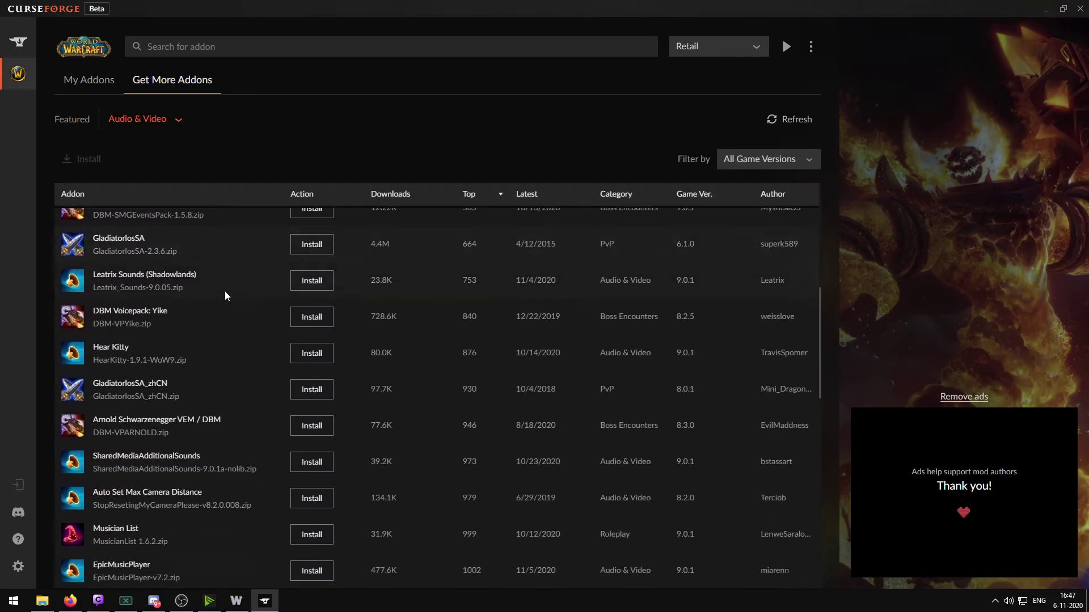
{"action": "scroll", "coordinate": [225, 291], "scroll_direction": "up", "scroll_amount": 8}
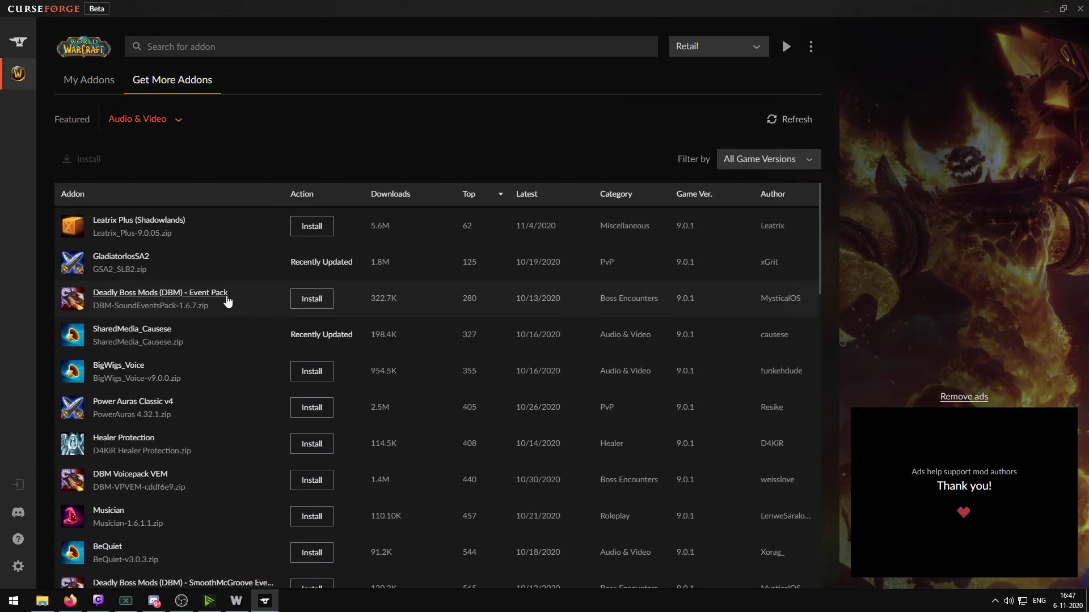
Step: Switch to WowUp, look through its full list of available Retail addons and return to the installed addons
{"action": "left_click", "coordinate": [237, 601]}
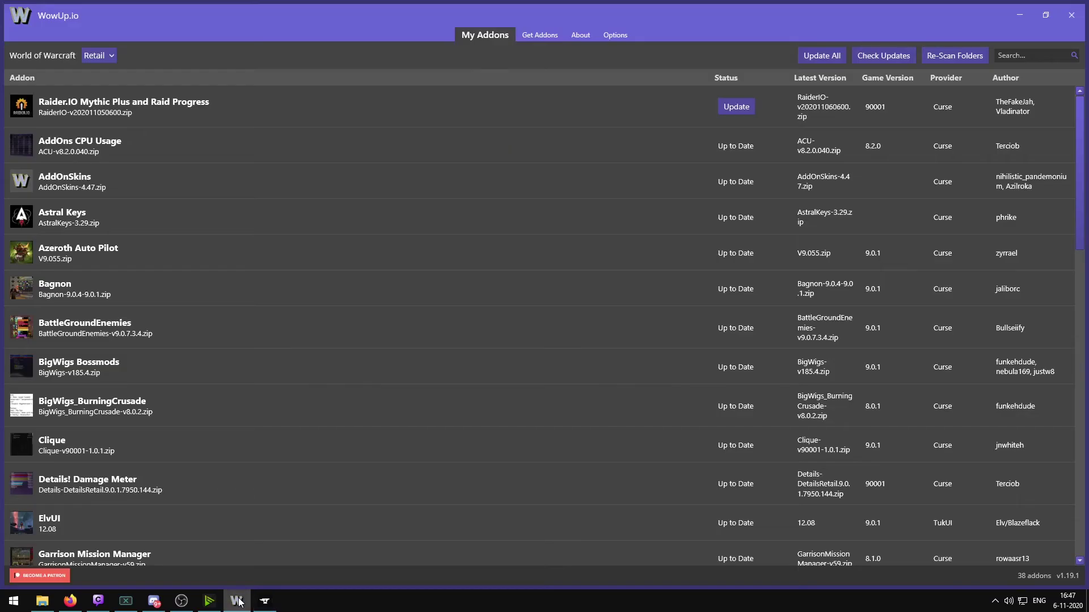
{"action": "left_click", "coordinate": [545, 35]}
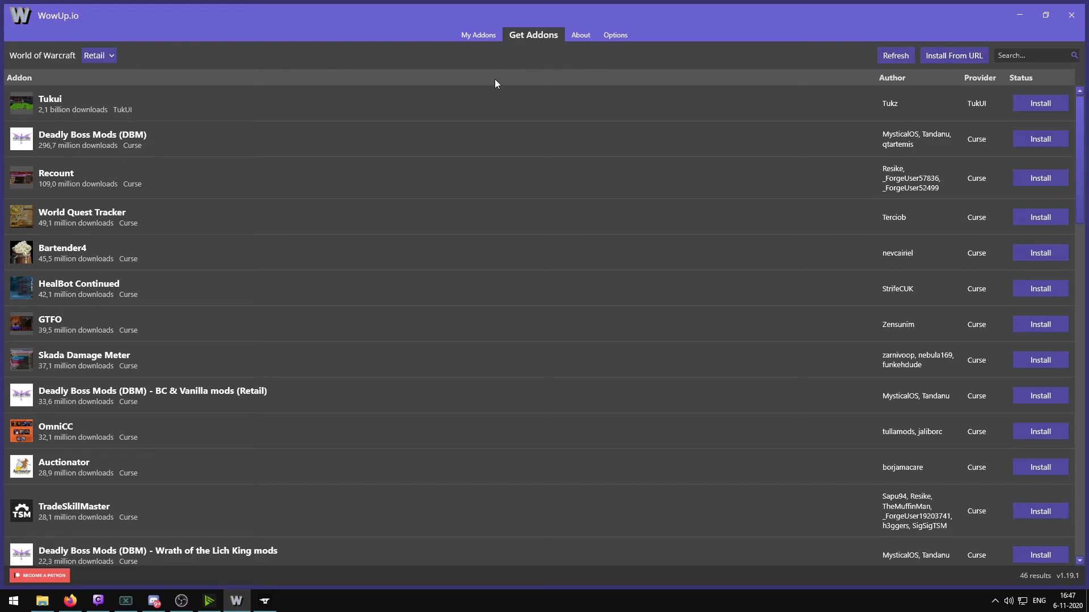
{"action": "scroll", "coordinate": [427, 195], "scroll_direction": "down", "scroll_amount": 12}
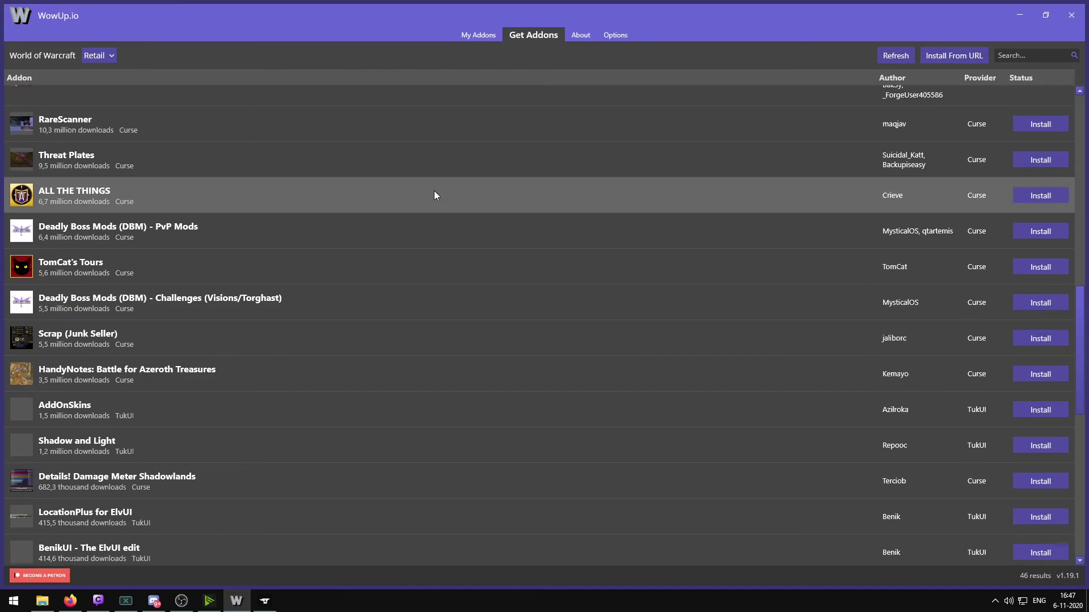
{"action": "scroll", "coordinate": [434, 195], "scroll_direction": "down", "scroll_amount": 4}
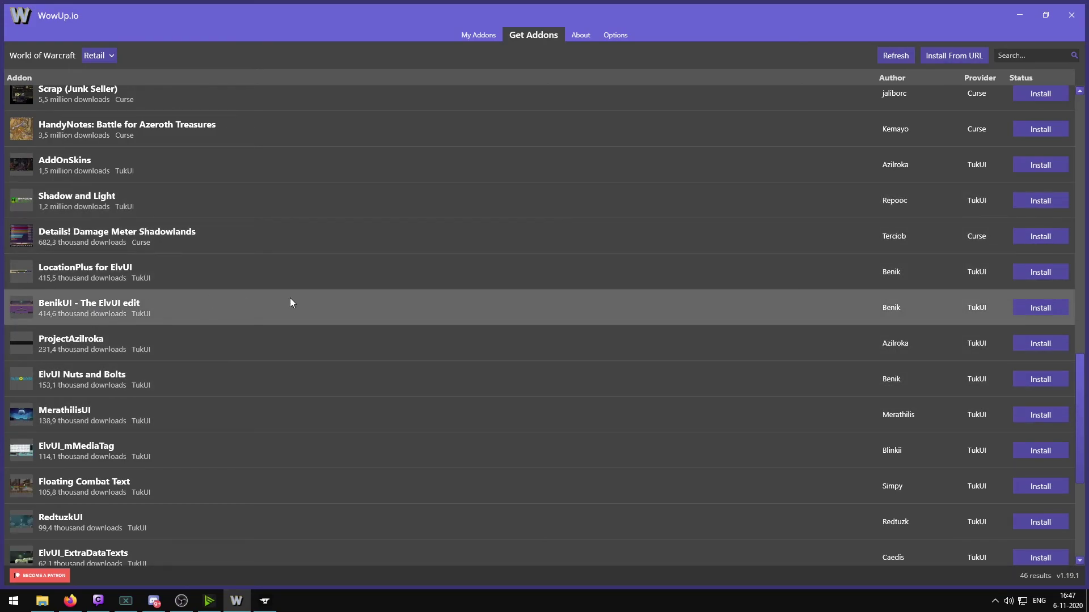
{"action": "scroll", "coordinate": [149, 377], "scroll_direction": "down", "scroll_amount": 3}
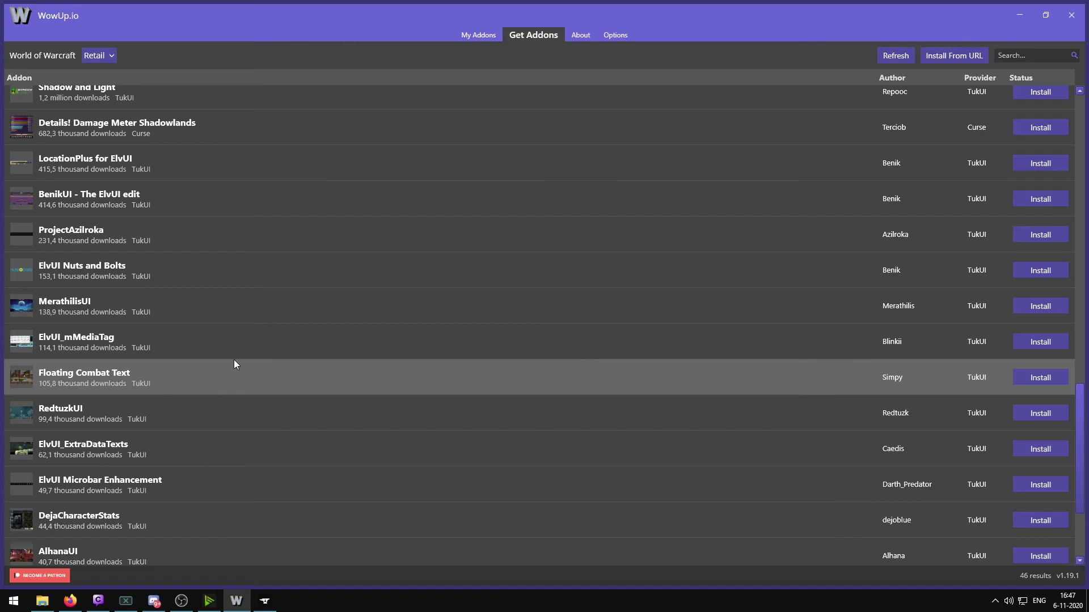
{"action": "scroll", "coordinate": [234, 360], "scroll_direction": "down", "scroll_amount": 3}
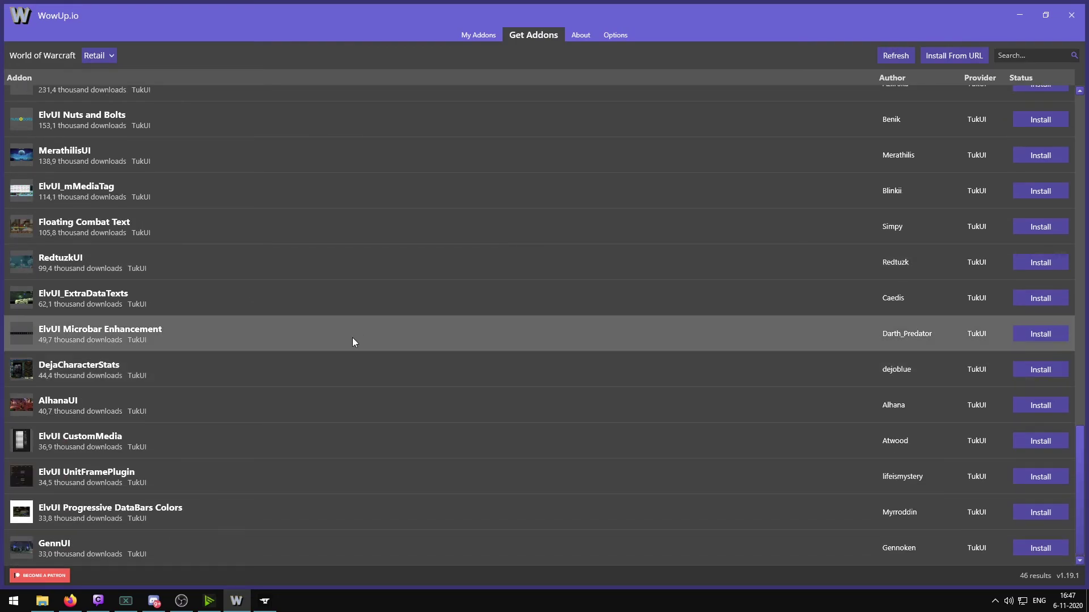
{"action": "scroll", "coordinate": [357, 335], "scroll_direction": "up", "scroll_amount": 20}
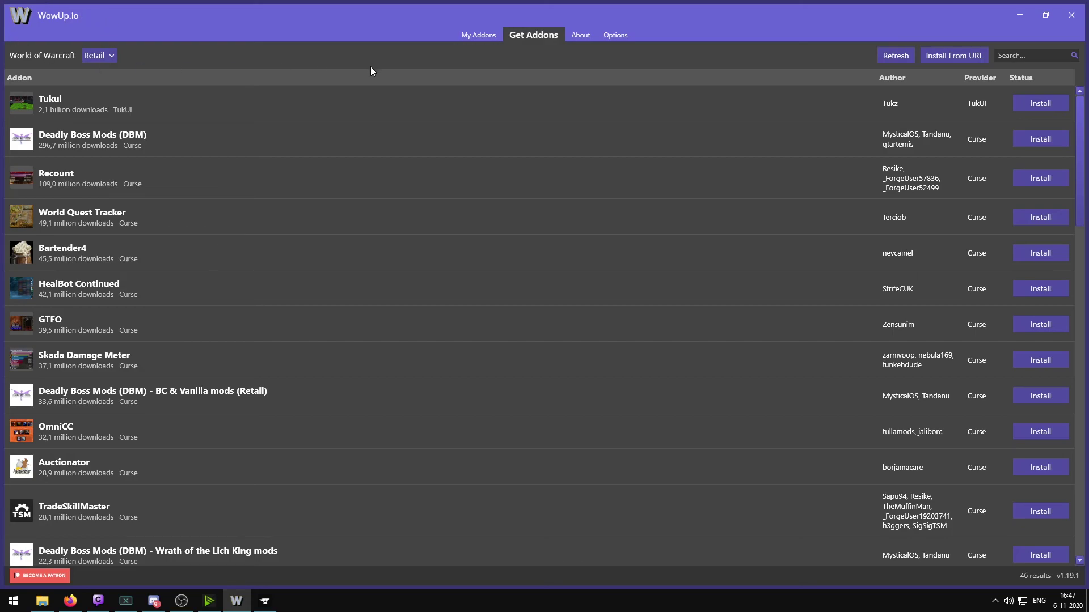
{"action": "left_click", "coordinate": [474, 35]}
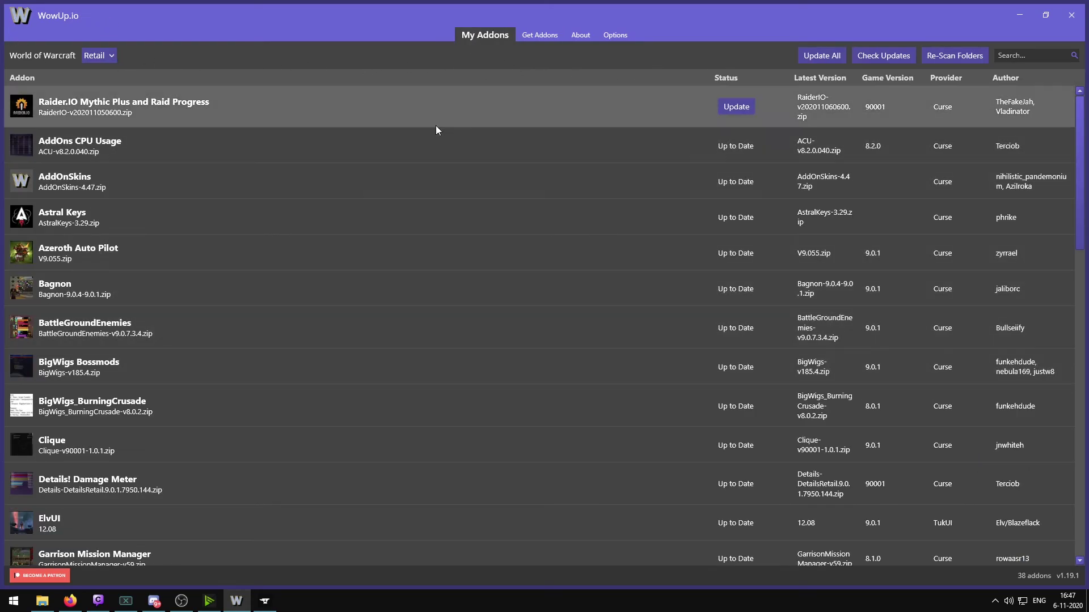
Step: Switch back to CurseForge and look further through the Audio & Video addons for comparison with WowUp
{"action": "left_click", "coordinate": [262, 606]}
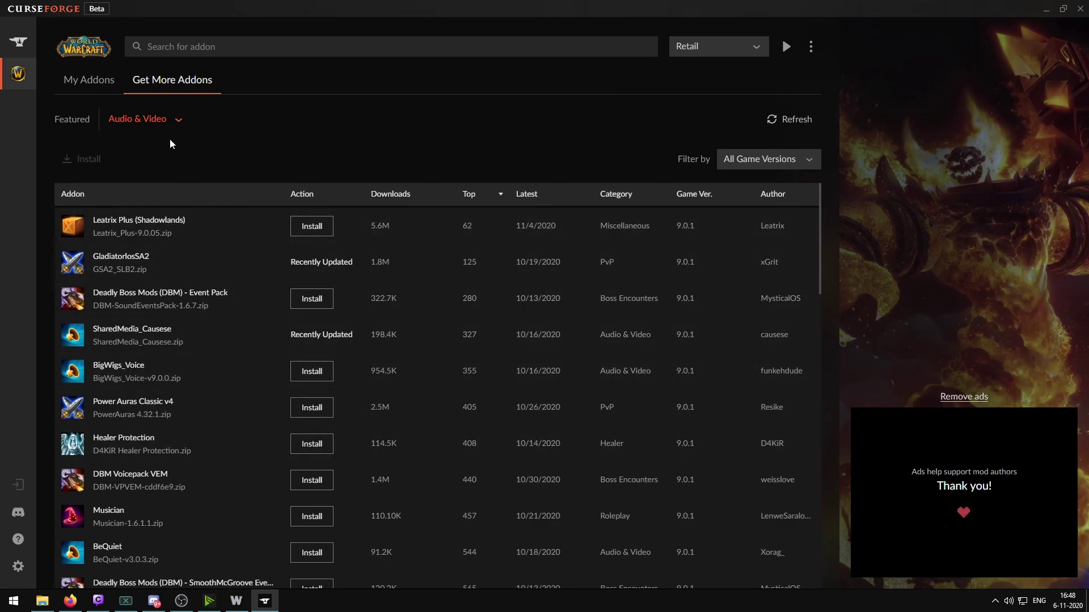
{"action": "scroll", "coordinate": [417, 349], "scroll_direction": "down", "scroll_amount": 4}
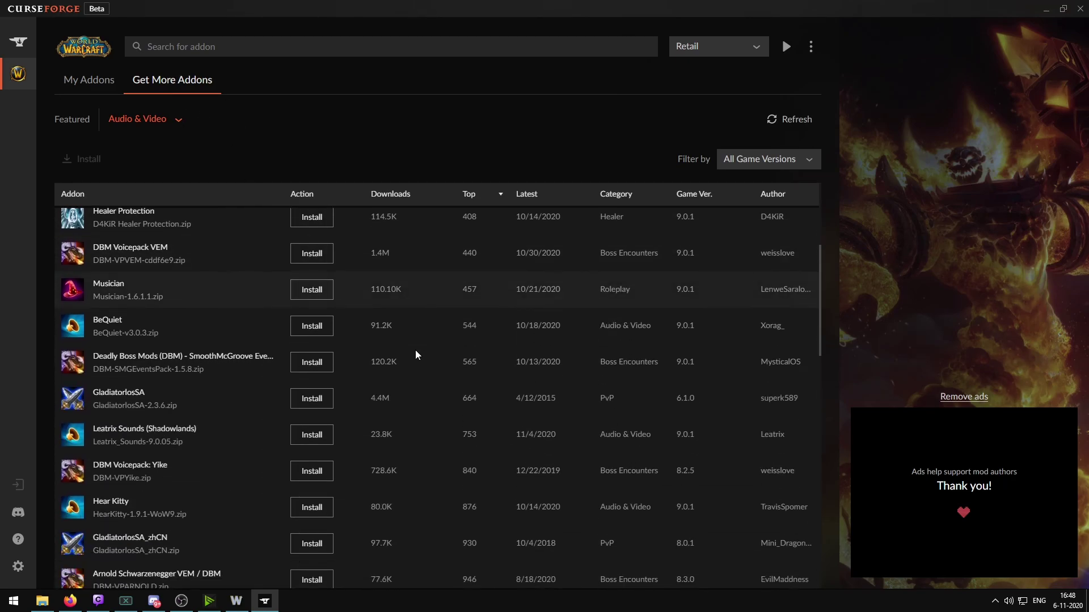